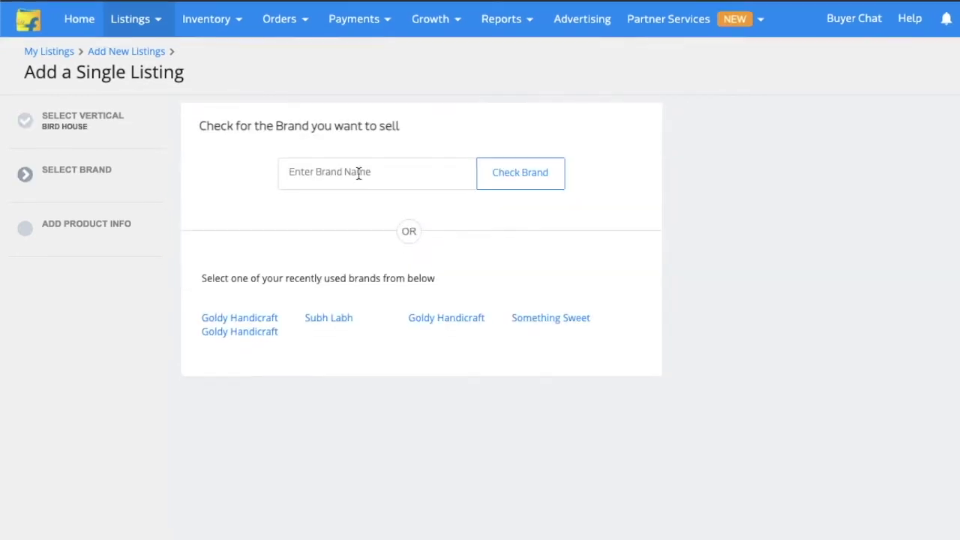
Check the brand name Hey Birdie for availability and start creating a new listing under it.
left_click(418, 172)
type("Hey")
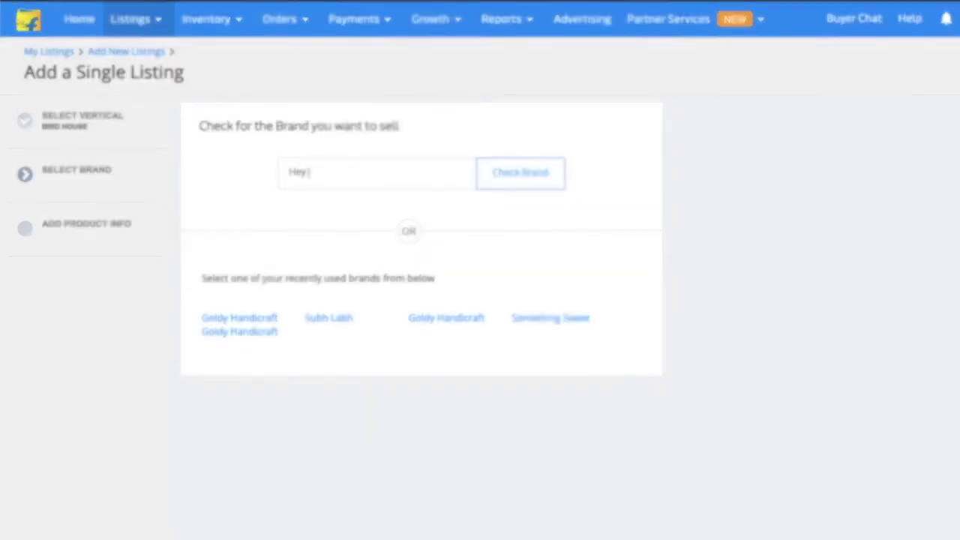
type("Biz")
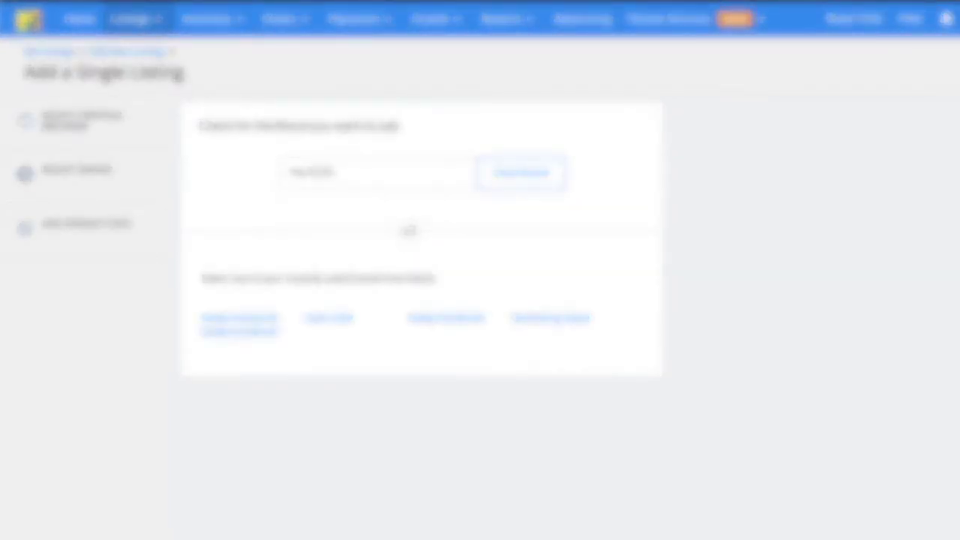
key("BackSpace")
left_click(521, 180)
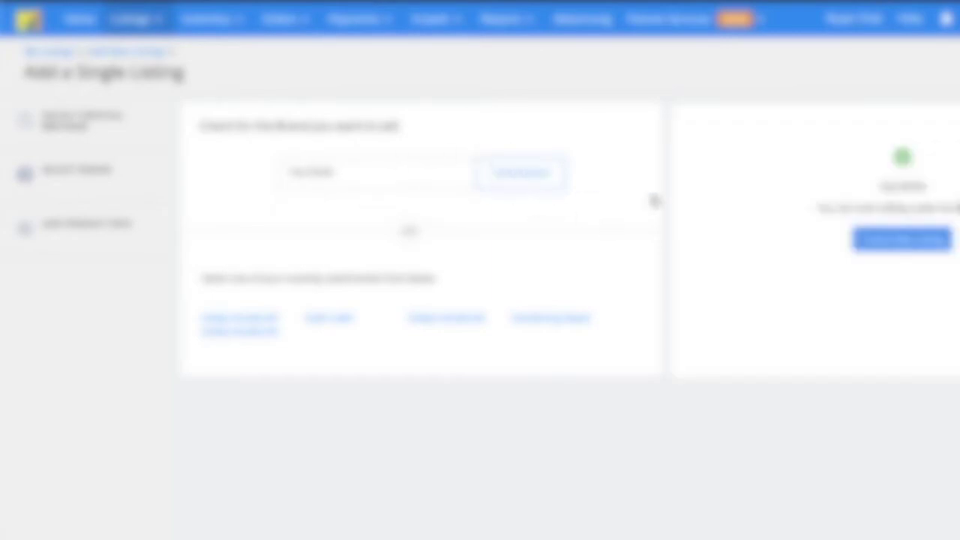
left_click(900, 239)
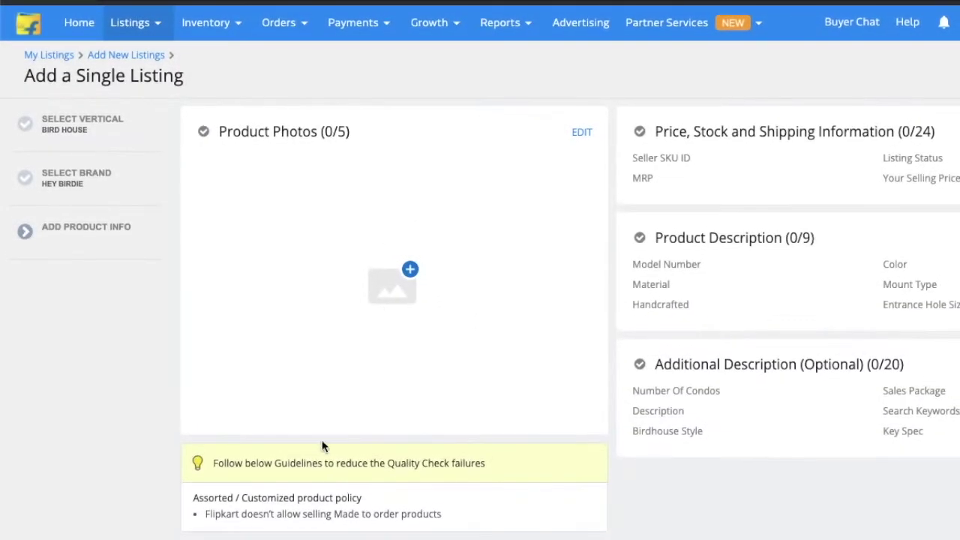
Upload Bird House Main Image as the mandatory first product photo.
left_click(392, 300)
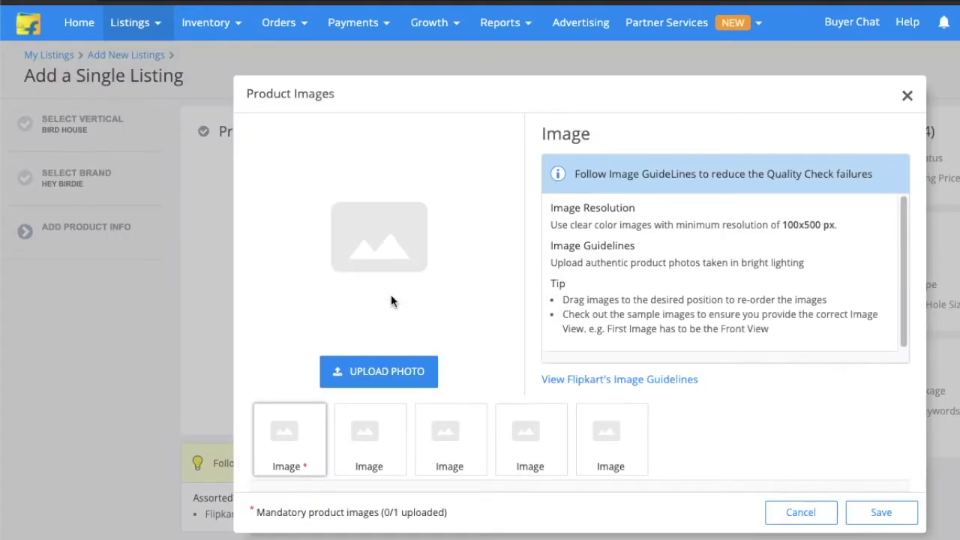
left_click(379, 371)
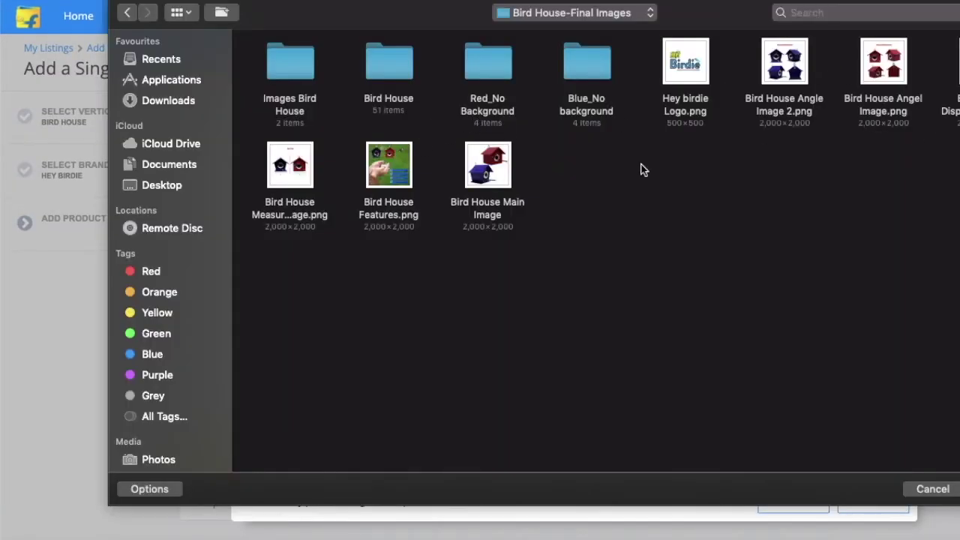
left_click(488, 169)
key("Return")
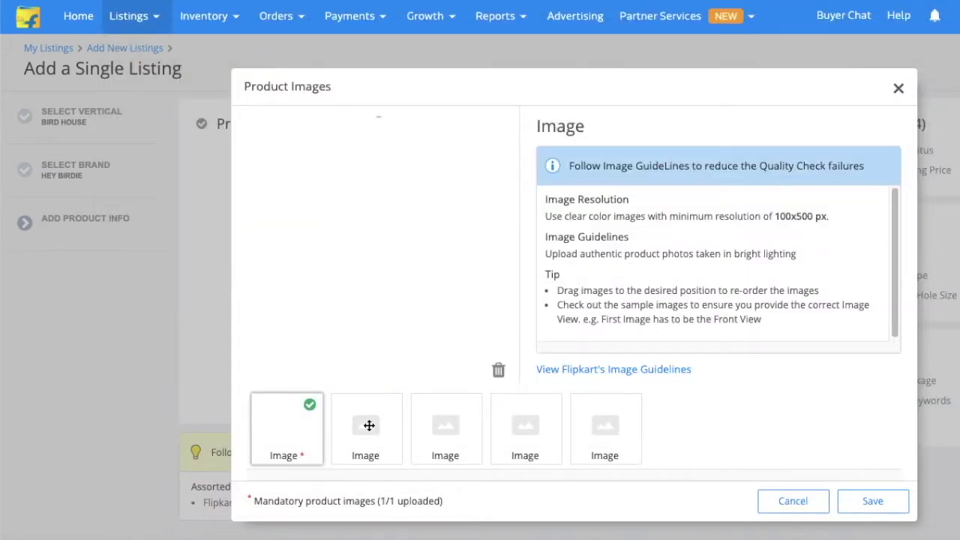
Upload the bird house measurement image as the second product photo.
left_click(369, 426)
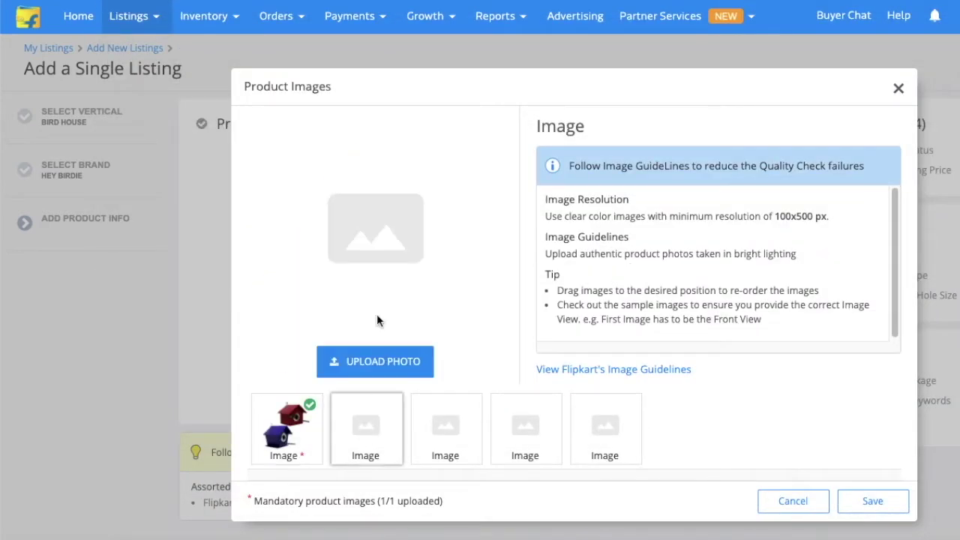
left_click(352, 355)
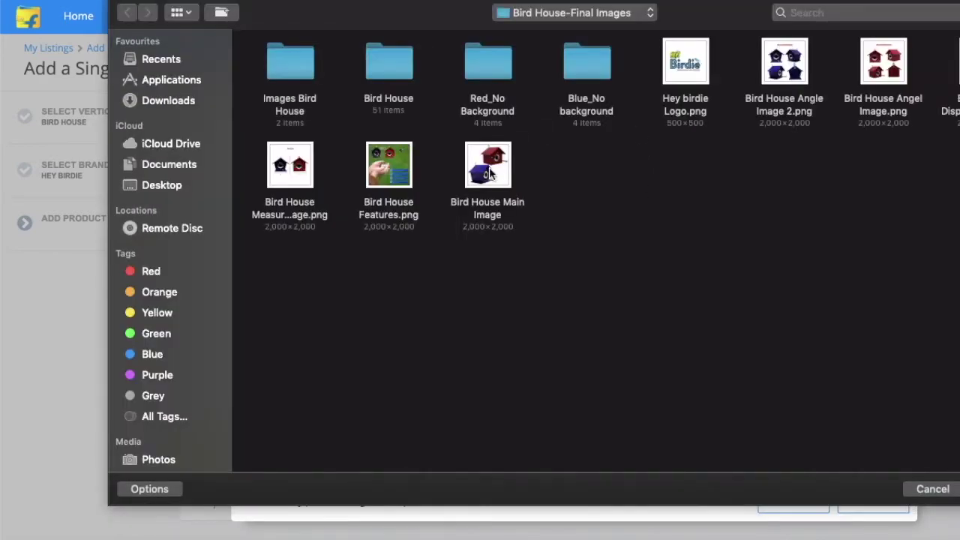
left_click(294, 171)
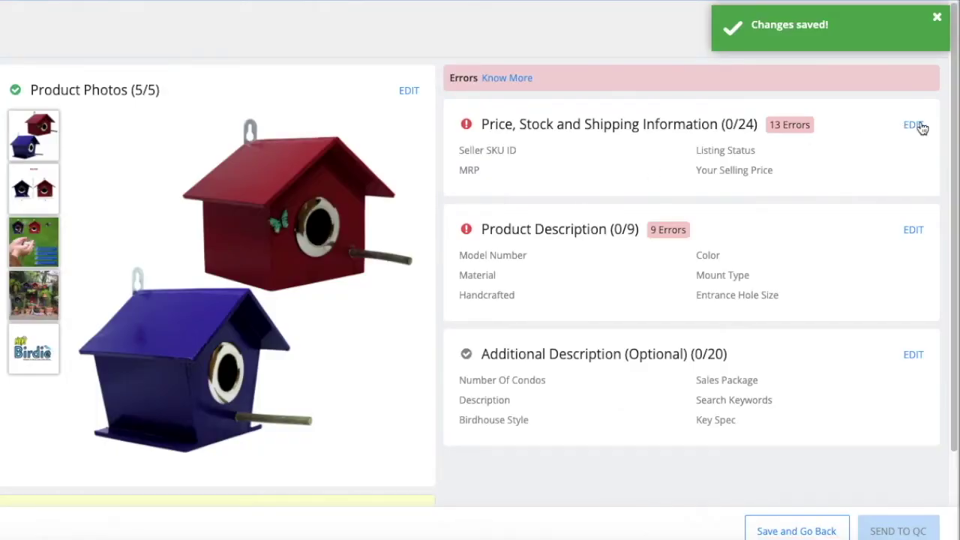
Open the price, stock and shipping information for editing and set the Seller SKU ID to HB001.
left_click(915, 125)
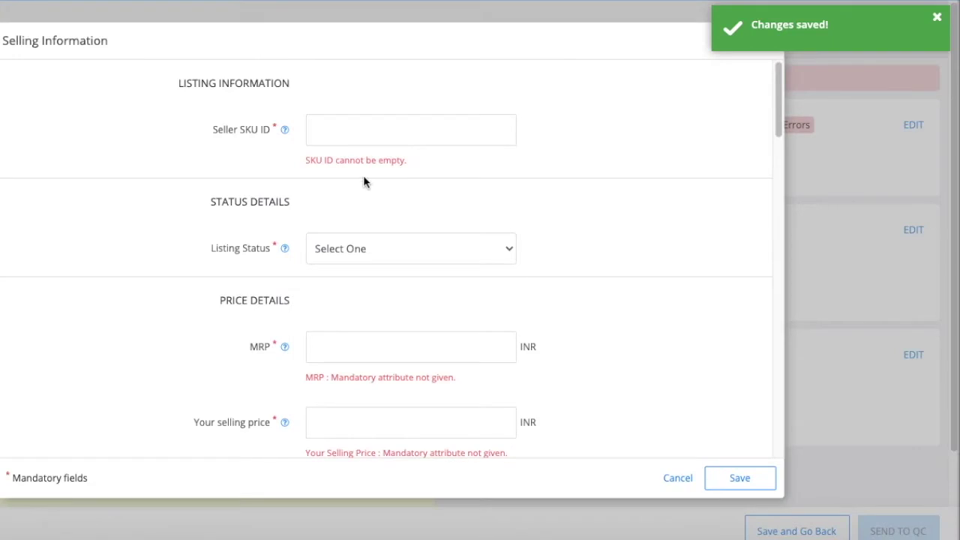
mouse_move(285, 132)
left_click(351, 128)
type("H")
Set the listing status to Active.
scroll(366, 214, "down", 1)
left_click(395, 235)
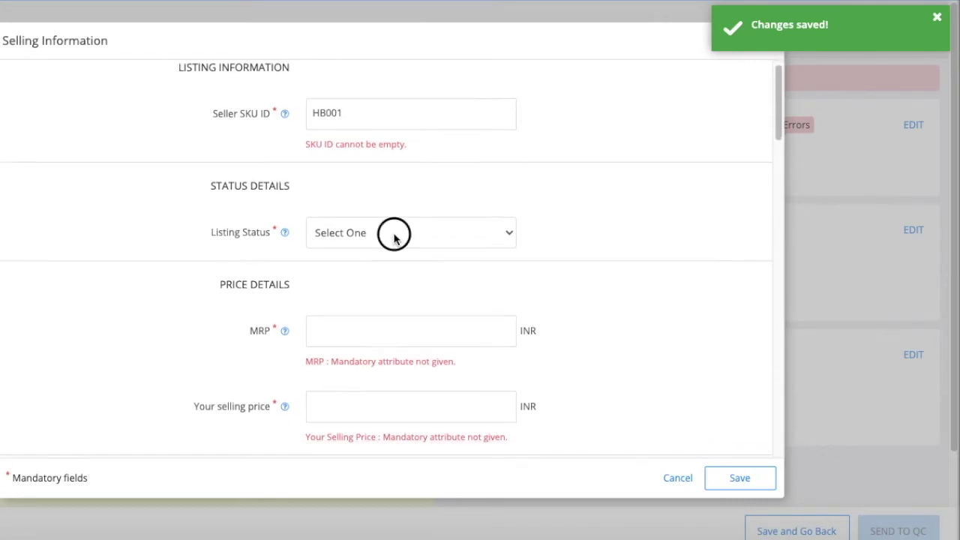
left_click(386, 257)
left_click(386, 233)
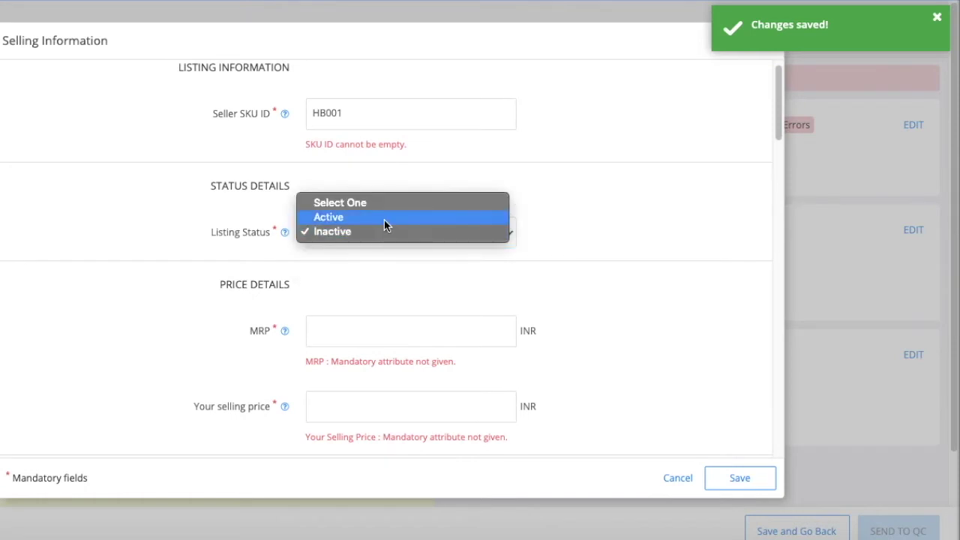
left_click(422, 314)
key("Up")
Set the MRP to 1499 INR and the selling price to 999 INR.
scroll(405, 301, "down", 1)
left_click(378, 275)
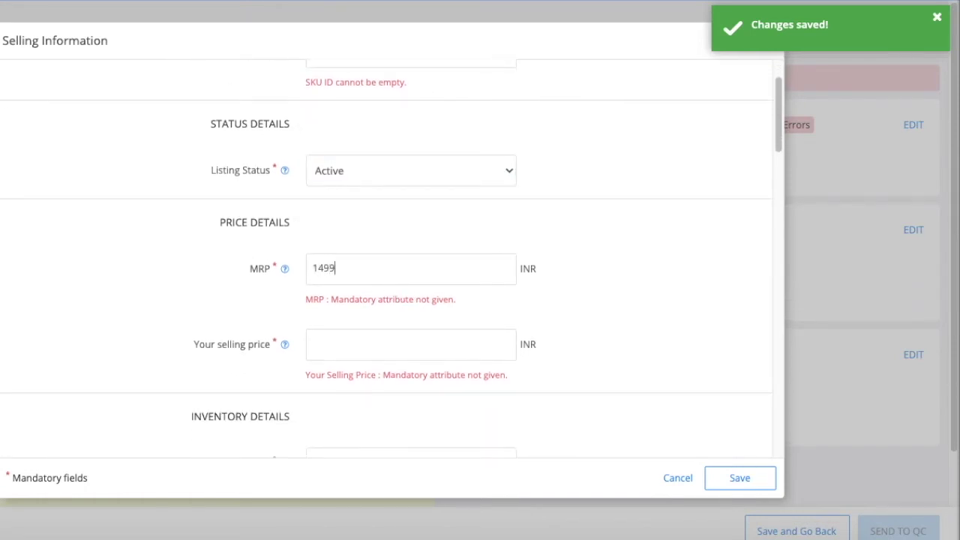
left_click(368, 349)
type("9")
Set fulfilment to Seller and the procurement type to Instock in the inventory details.
scroll(590, 281, "down", 2)
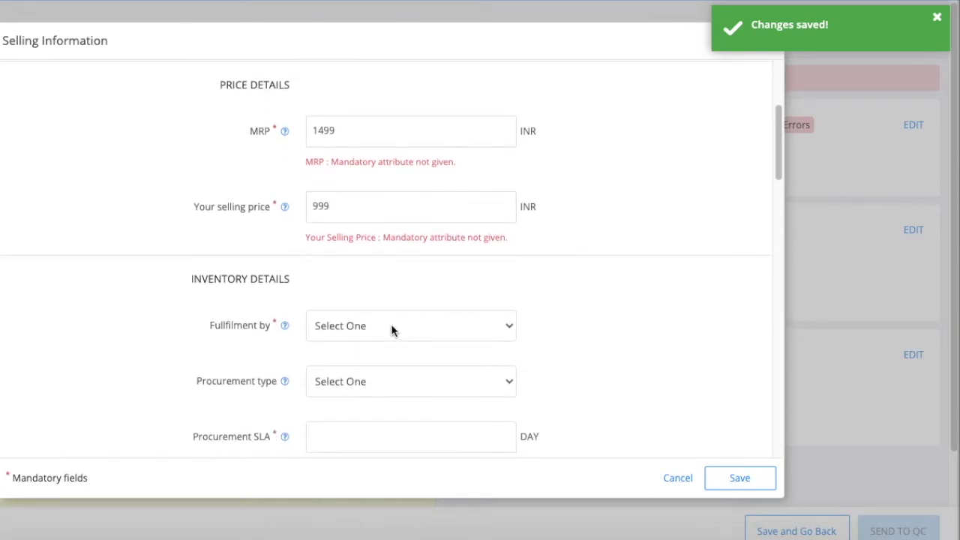
left_click(392, 328)
left_click(385, 338)
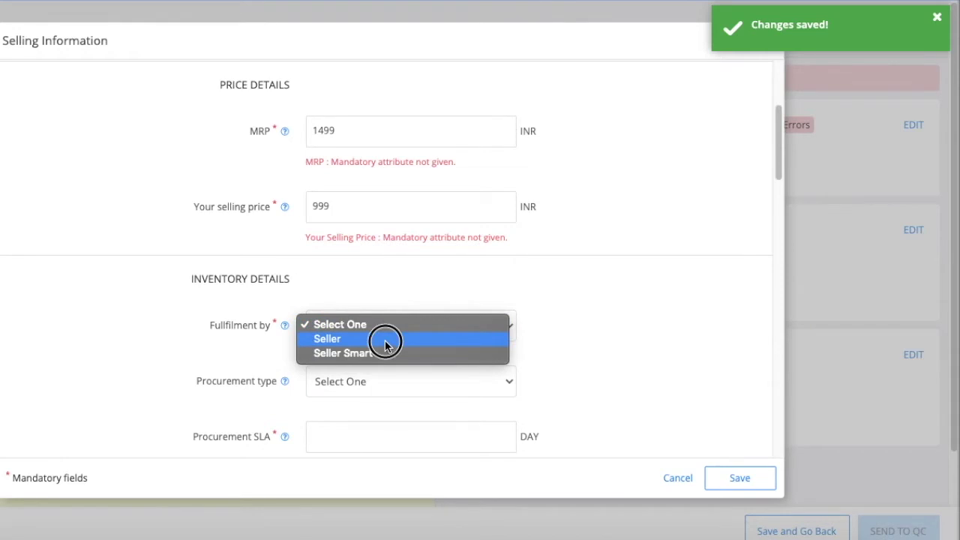
scroll(388, 335, "down", 1)
left_click(384, 310)
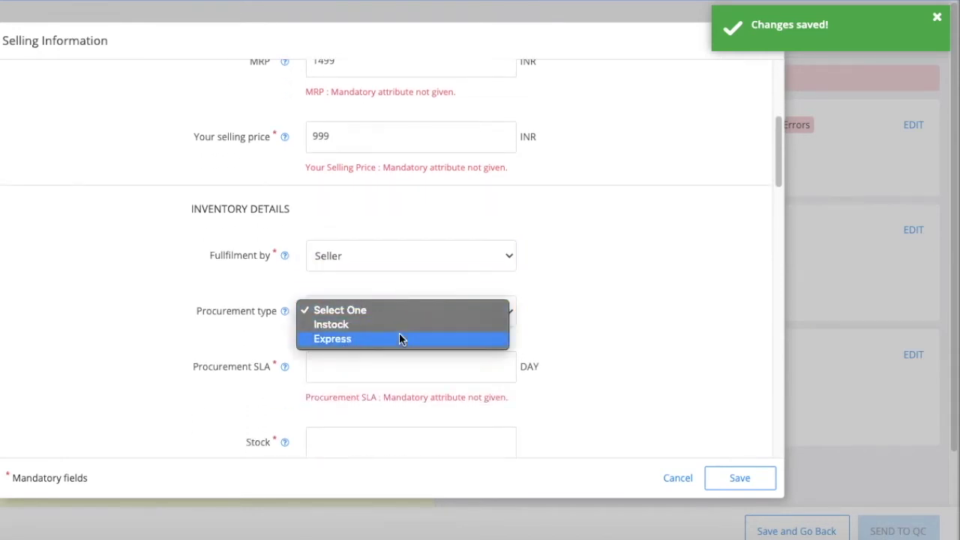
left_click(400, 326)
Set the procurement SLA to 1 day and the stock to 10.
scroll(435, 348, "down", 1)
left_click(385, 306)
mouse_move(283, 306)
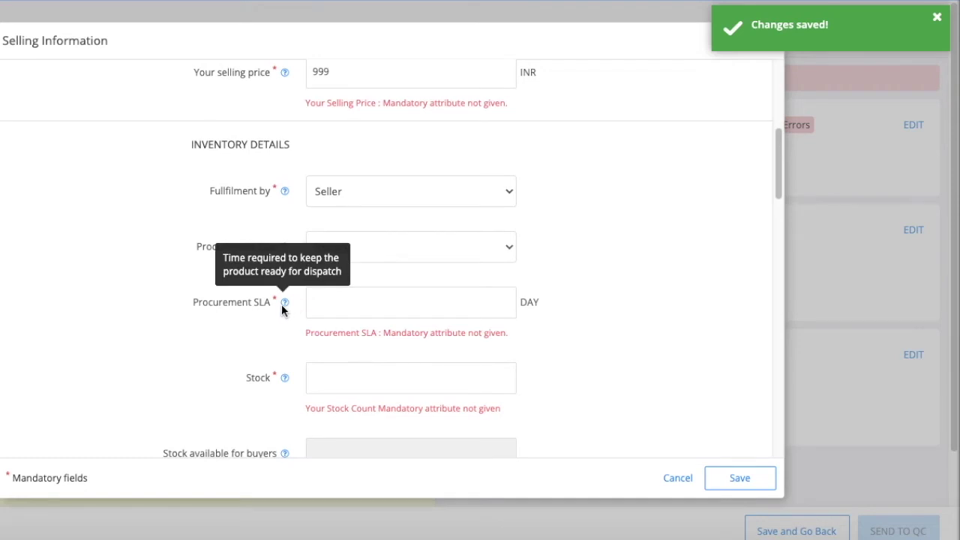
type("2")
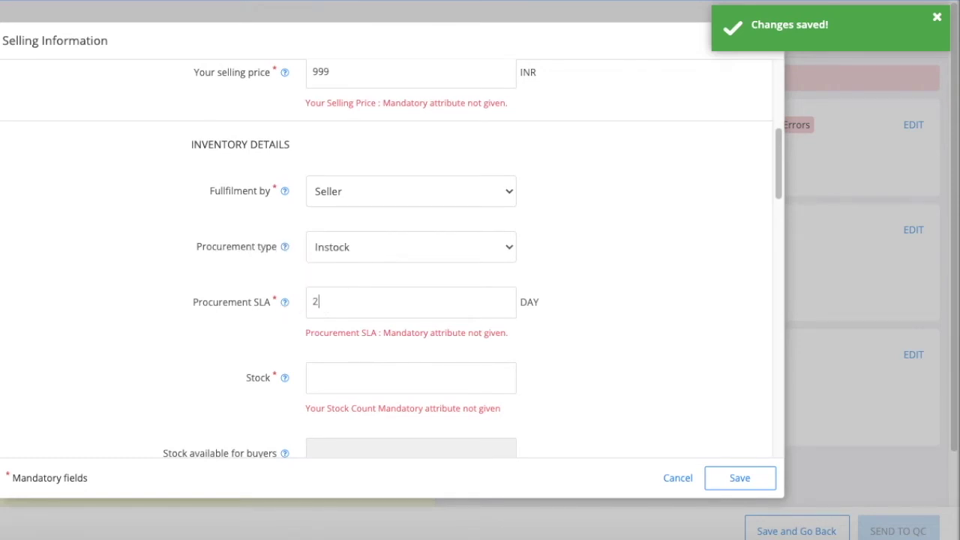
key("BackSpace")
type("1")
scroll(381, 361, "down", 1)
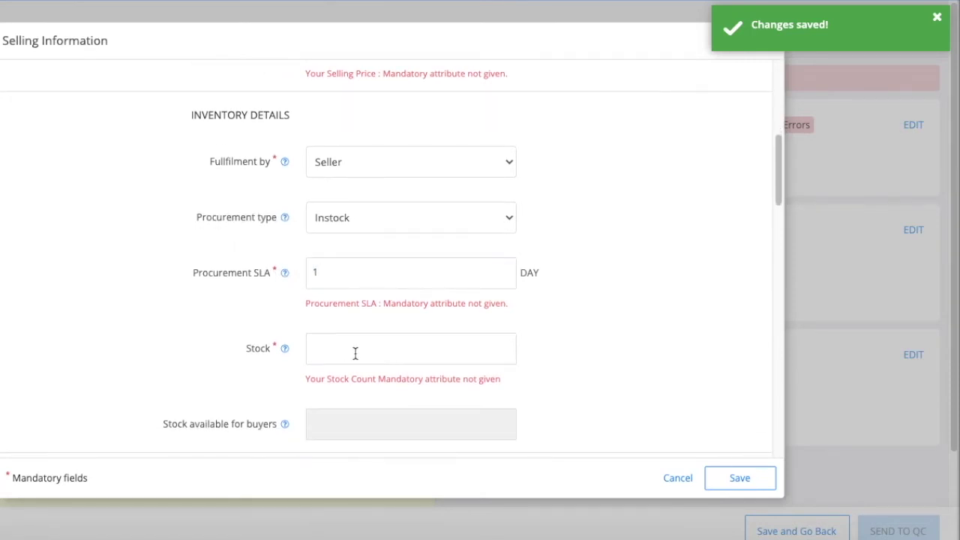
scroll(481, 341, "down", 5)
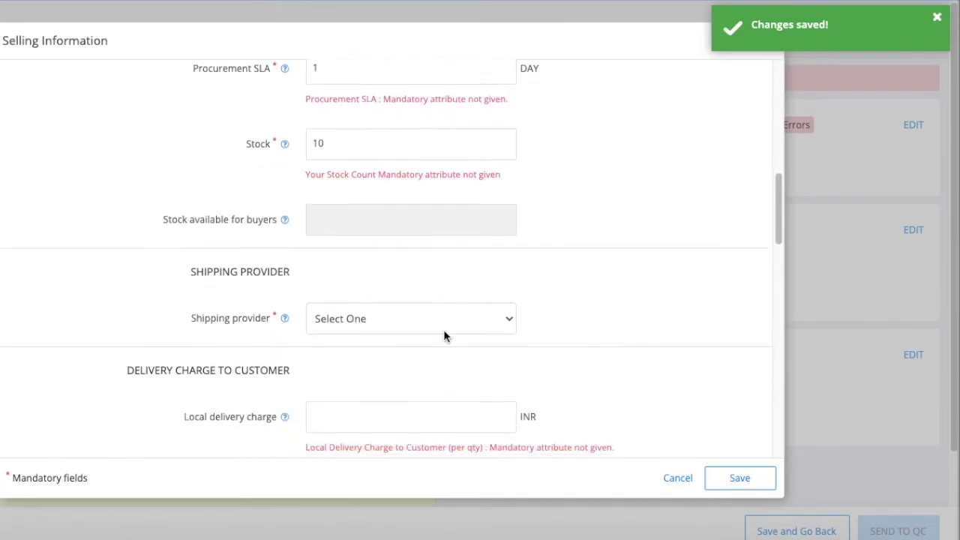
Choose Flipkart as the shipping provider.
left_click(409, 318)
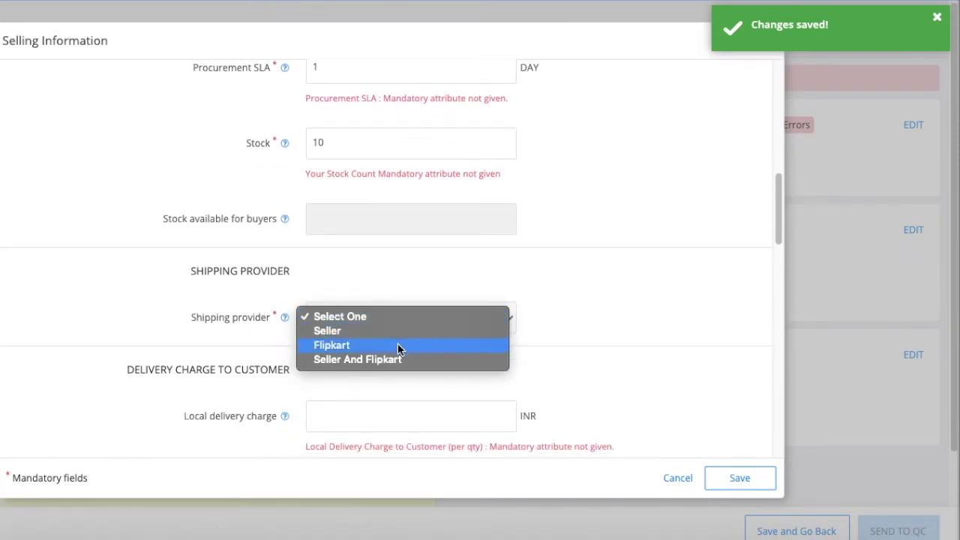
left_click(397, 345)
scroll(542, 334, "down", 1)
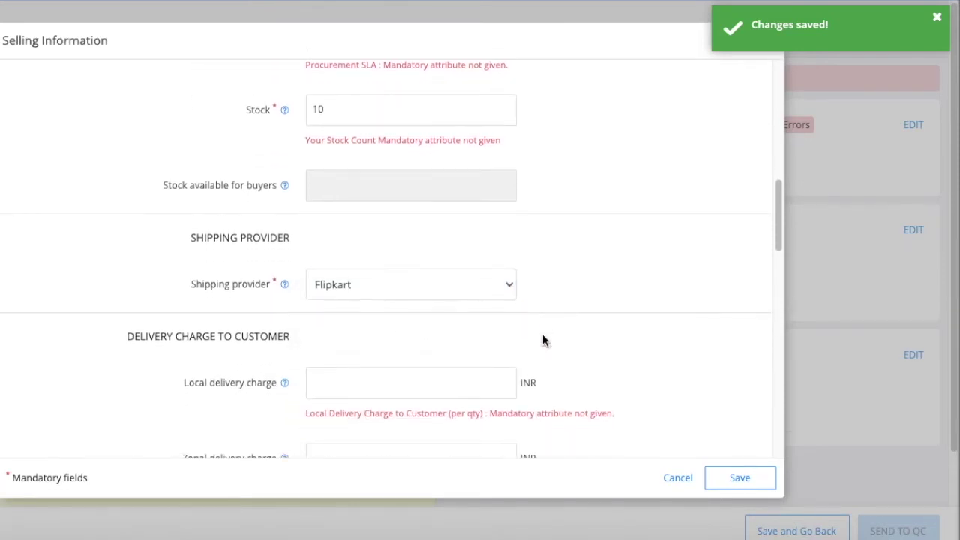
left_click(442, 283)
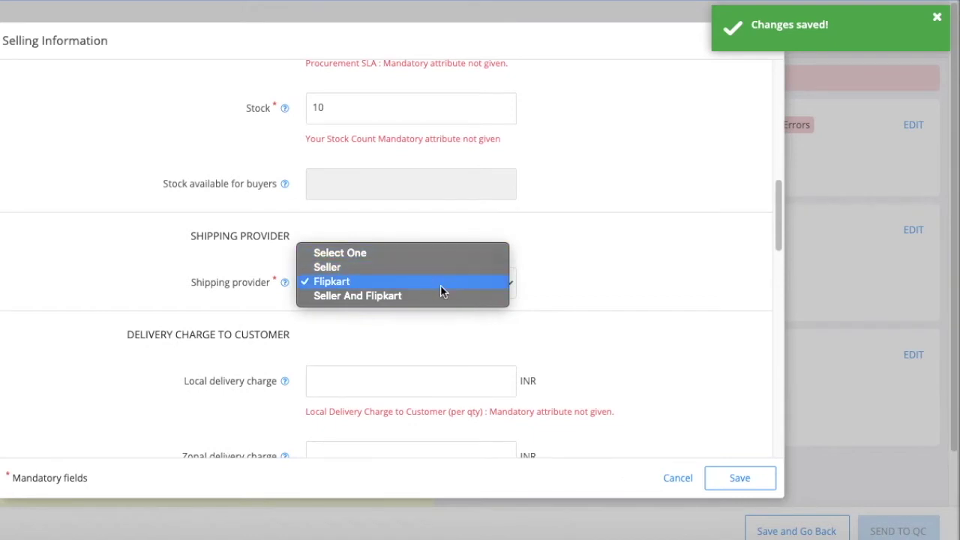
left_click(441, 285)
scroll(607, 356, "down", 1)
Set the local, zonal and national delivery charges to the customer to 0 INR each.
scroll(525, 345, "down", 2)
left_click(368, 307)
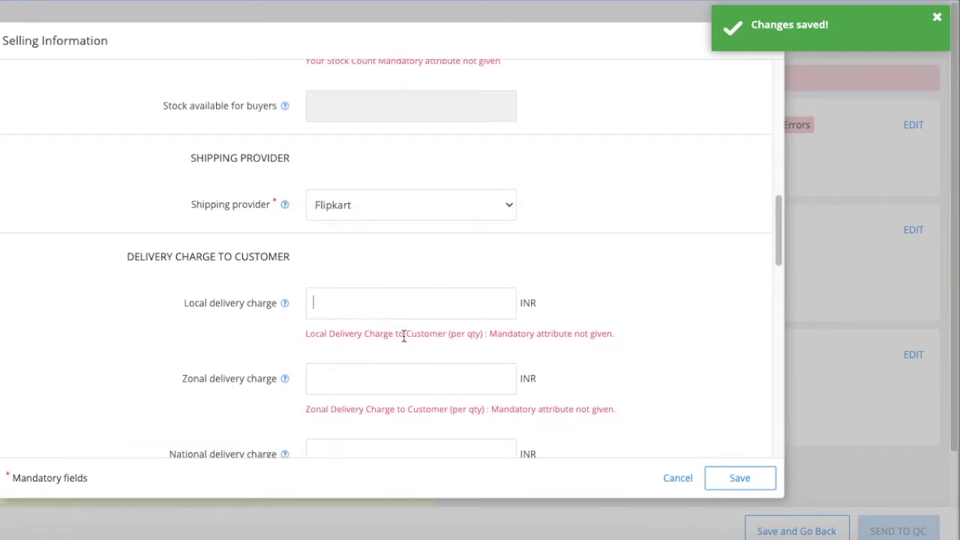
scroll(426, 341, "down", 1)
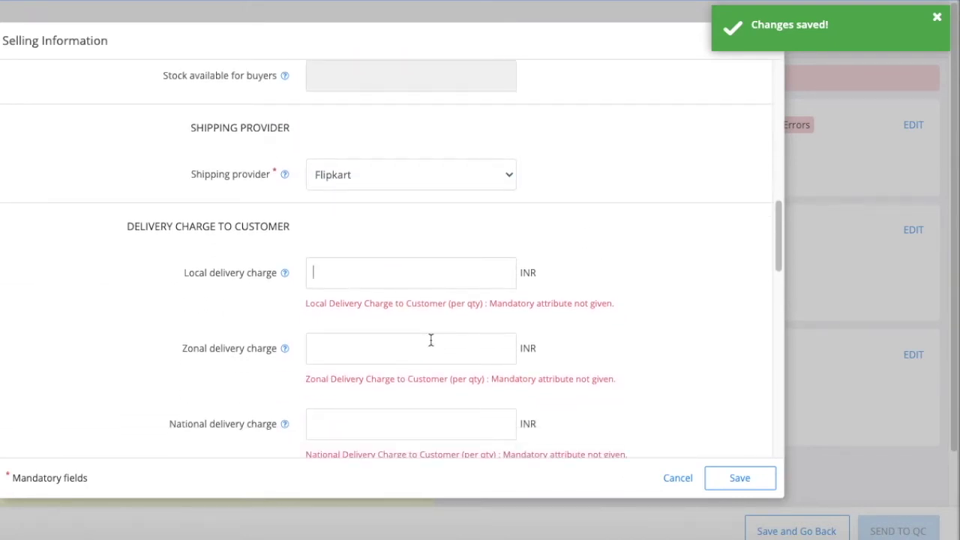
type("0")
scroll(431, 341, "down", 2)
left_click(402, 298)
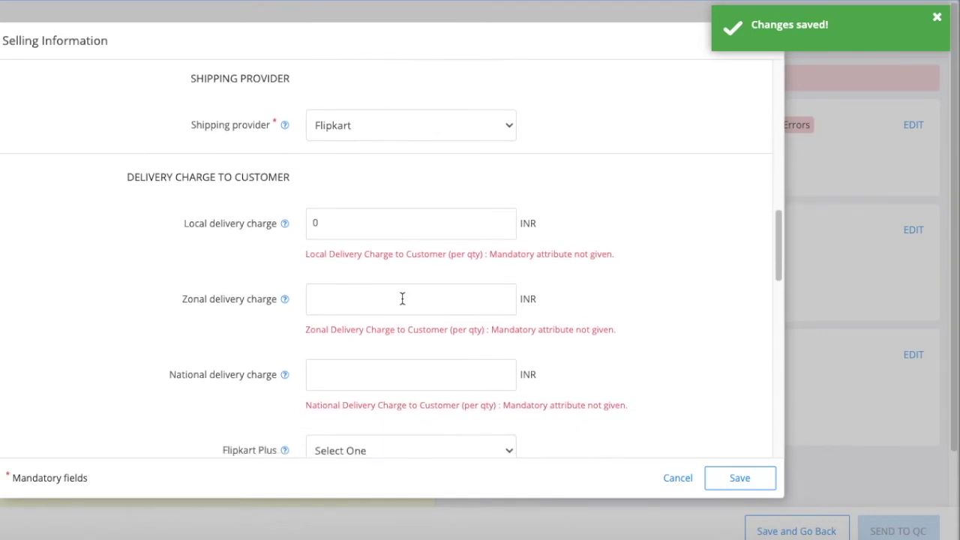
type("0")
scroll(402, 299, "down", 2)
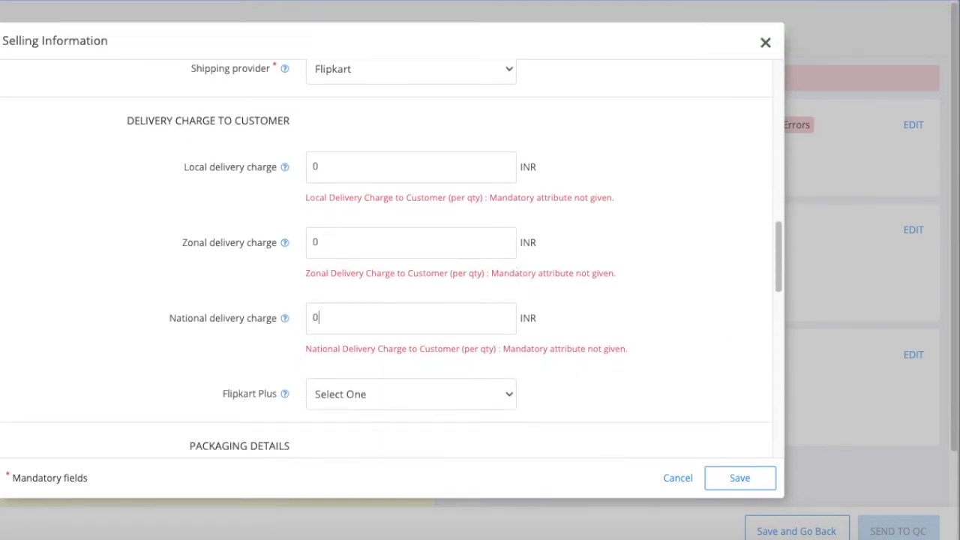
type("0")
scroll(448, 331, "down", 2)
left_click(583, 337)
Set the Flipkart Plus option to Plus Listing.
scroll(575, 330, "down", 2)
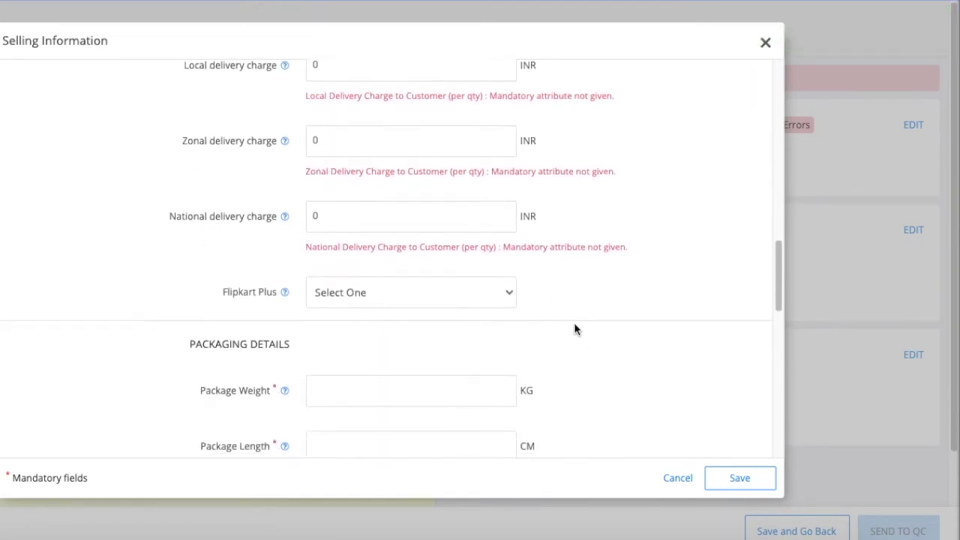
left_click(408, 294)
left_click(404, 307)
Enter the package weight as 1 kg, length 18 cm, breadth 18 cm and height 36 cm.
scroll(404, 307, "down", 6)
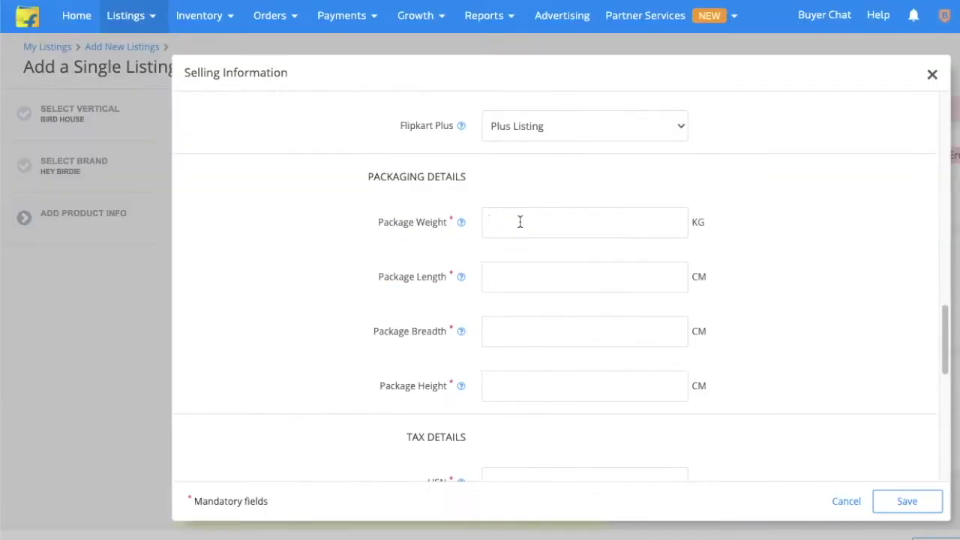
left_click(520, 222)
type("1")
left_click(527, 275)
type("18")
left_click(540, 333)
left_click(539, 398)
type("3")
Look up the relevant HSN codes, select 39264049 and set the tax code to GST_18.
scroll(773, 342, "down", 2)
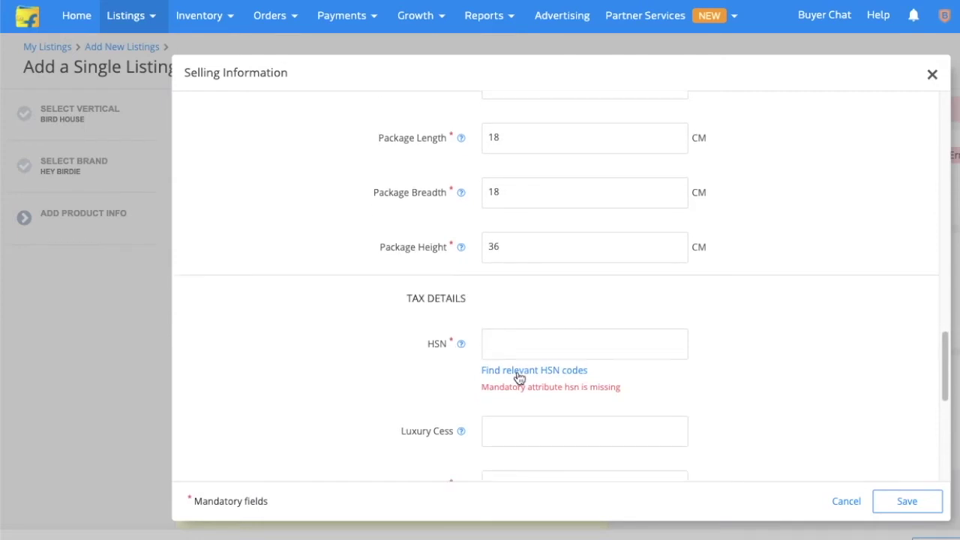
left_click(517, 371)
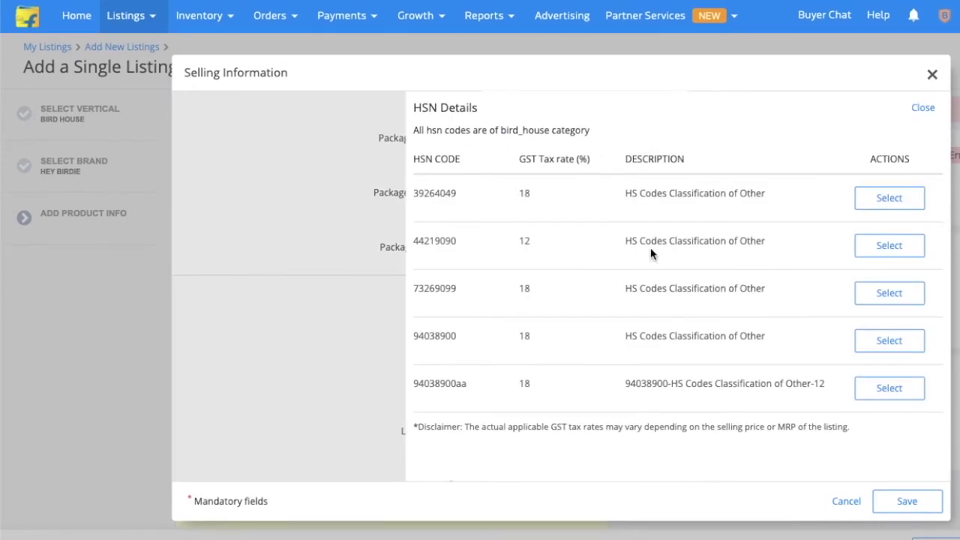
left_click(900, 201)
scroll(525, 375, "down", 3)
left_click(529, 357)
left_click(542, 425)
Set the country of origin to India in the manufacturing details.
scroll(732, 354, "down", 3)
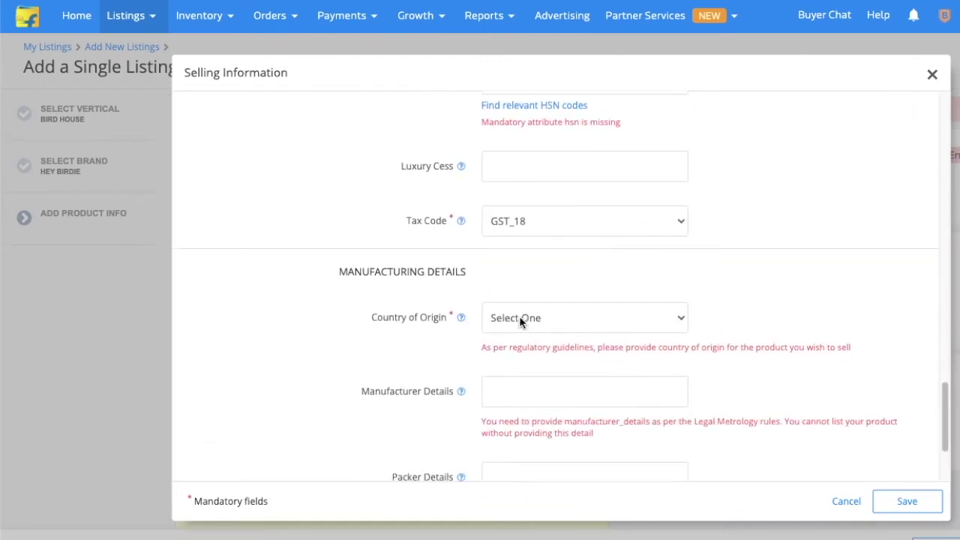
left_click(525, 317)
scroll(576, 450, "down", 15)
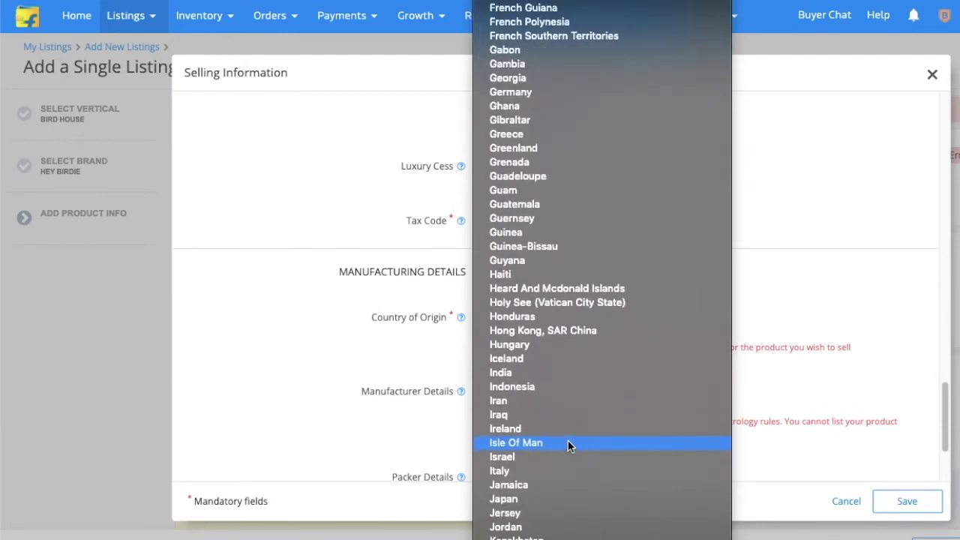
left_click(561, 373)
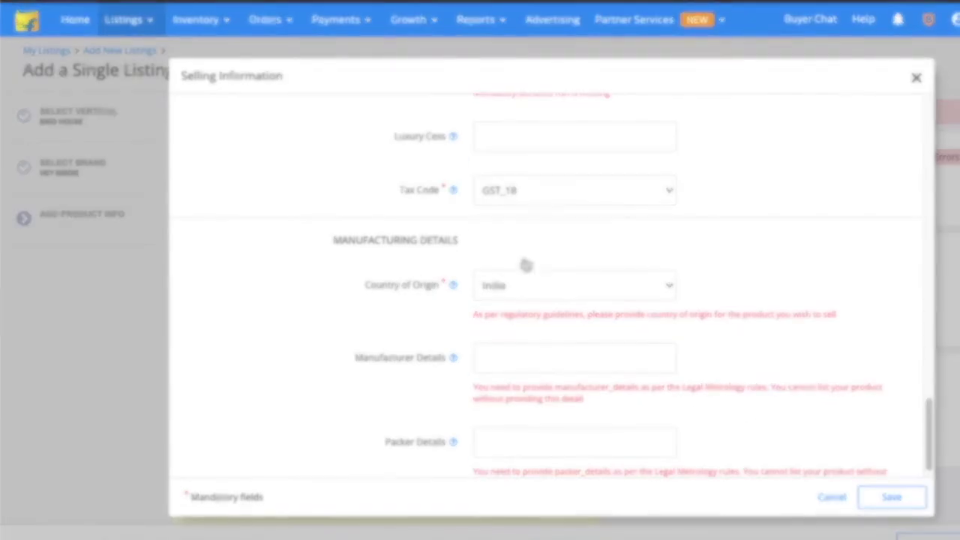
Fill in the manufacturer details with the copied manufacturer's name and address.
left_click(510, 352)
key("ctrl+v")
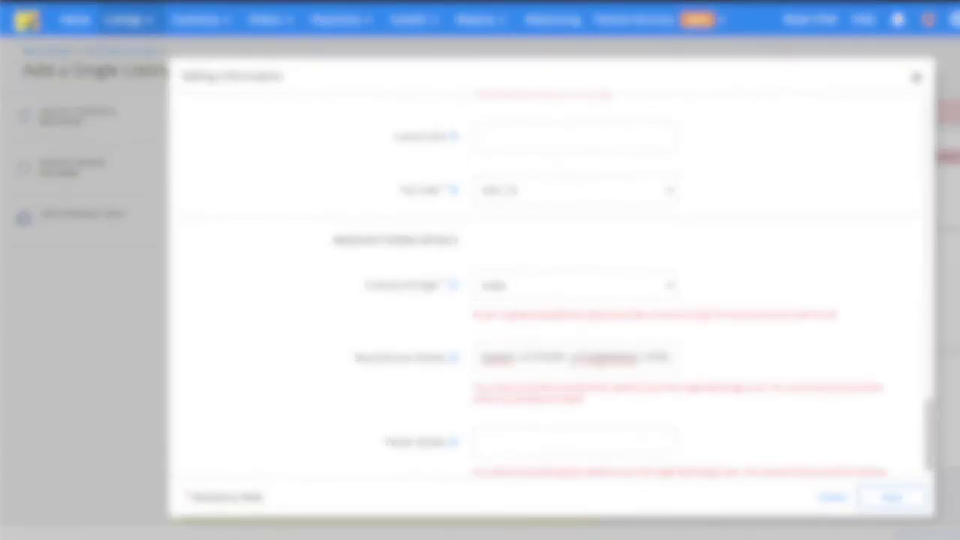
left_click_drag(661, 359, 372, 358)
left_click(639, 358)
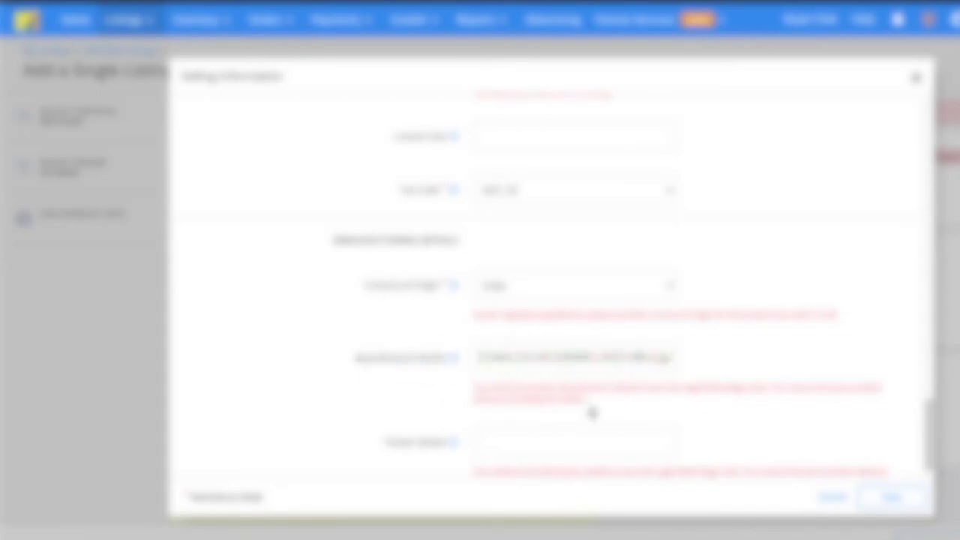
Enter the packer's business name and address in the packer details.
scroll(579, 432, "down", 1)
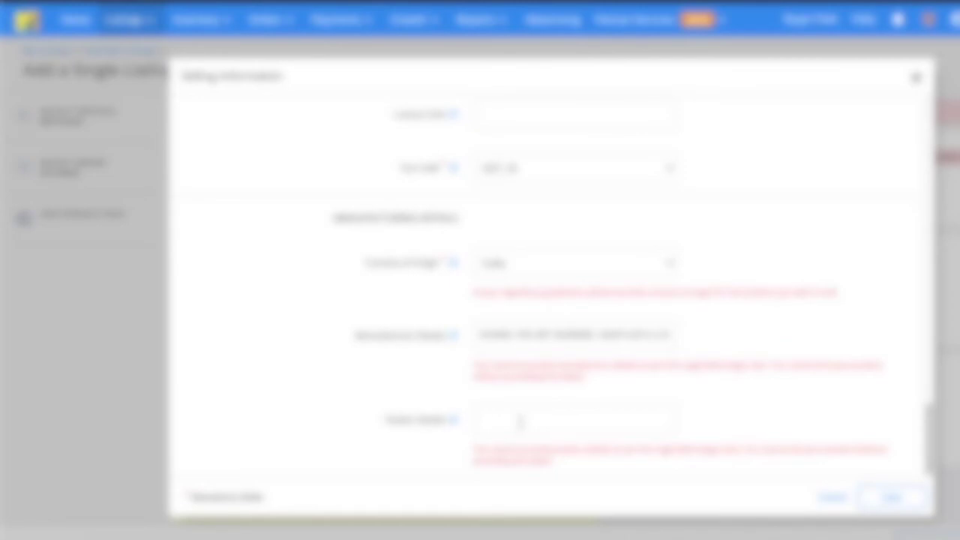
type("RAJ")
key("BackSpace")
key("BackSpace")
key("BackSpace")
type("RAJNISH ENTERPRISES")
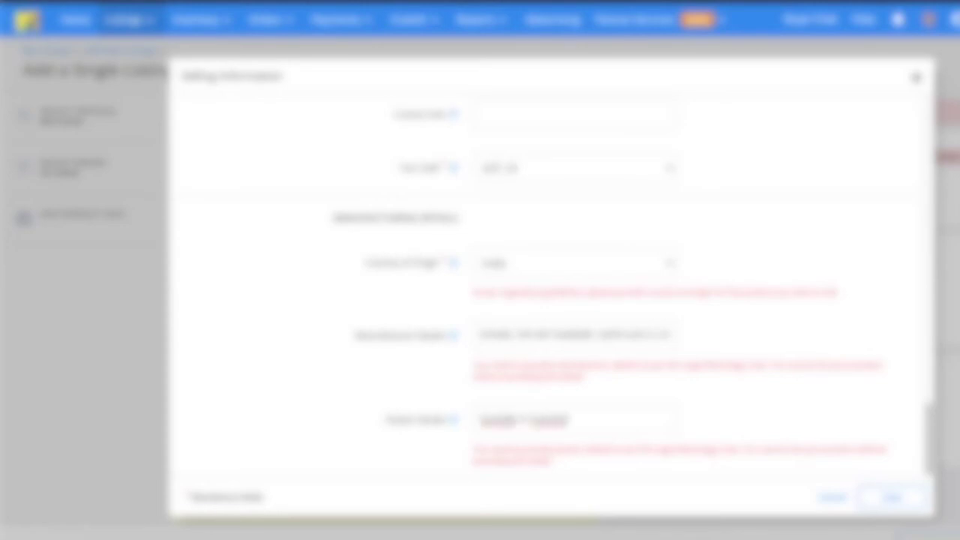
type(" PVT L")
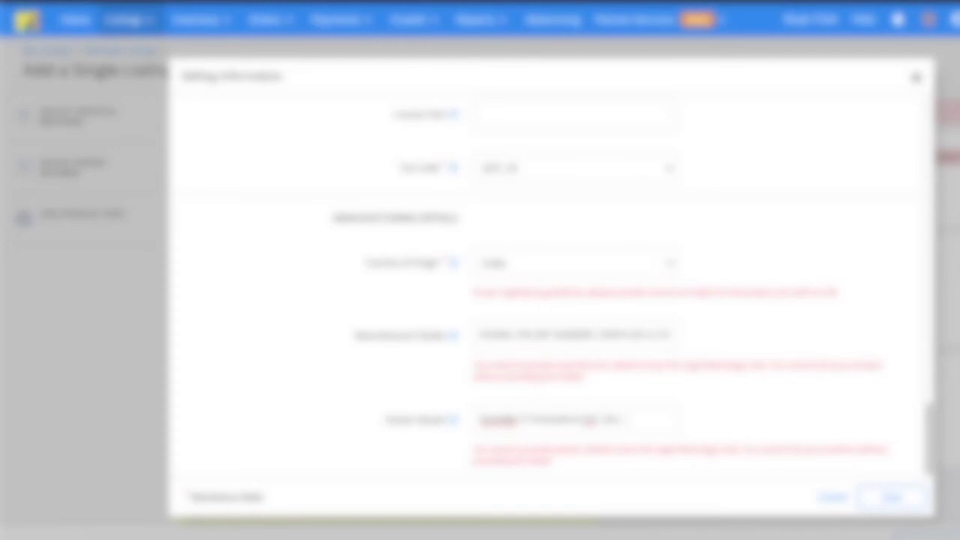
type("TDD")
key("BackSpace")
key("BackSpace")
key("BackSpace")
key("BackSpace")
key("BackSpace")
type("AHMEDABAD-38")
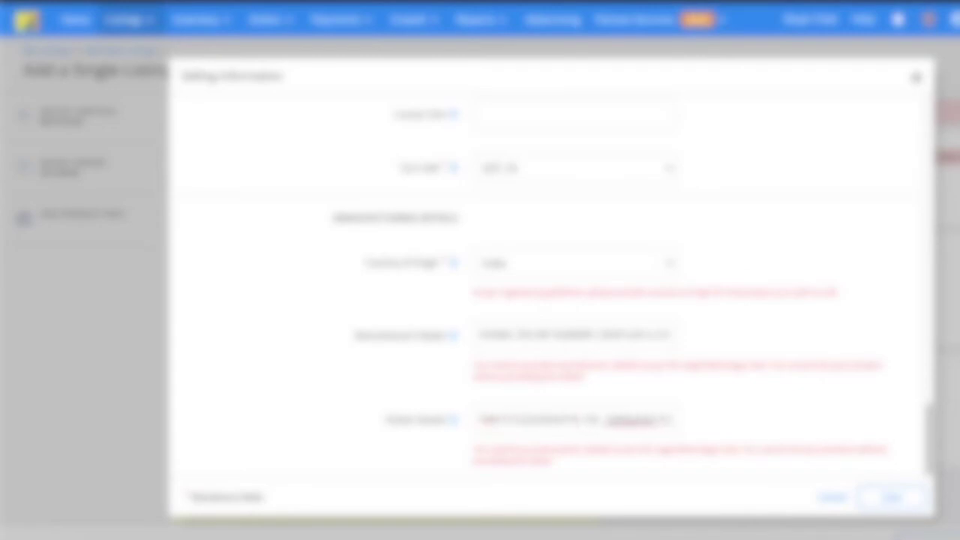
key("BackSpace")
type("80, gujarat-3800")
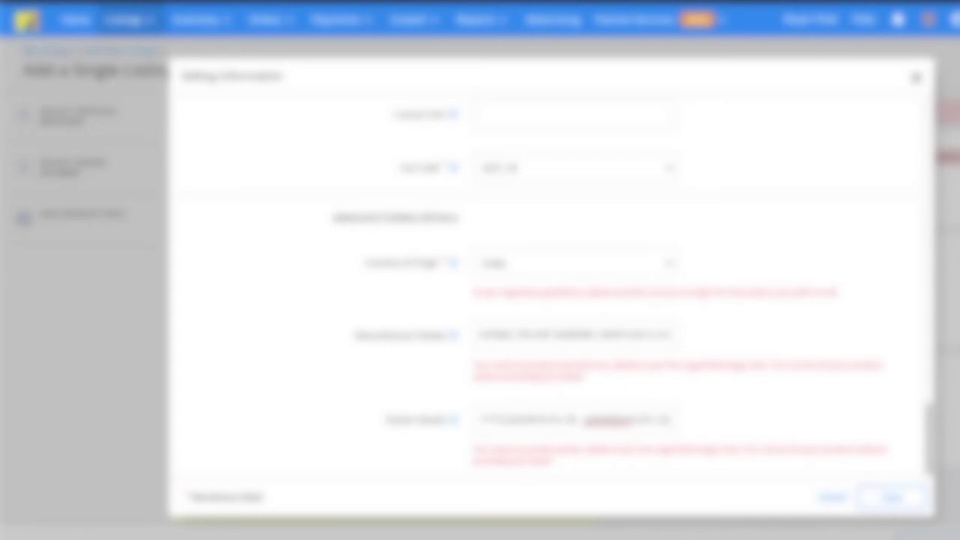
Review the completed selling information and save it.
left_click(782, 394)
scroll(771, 390, "down", 1)
scroll(786, 364, "up", 2)
scroll(803, 349, "up", 6)
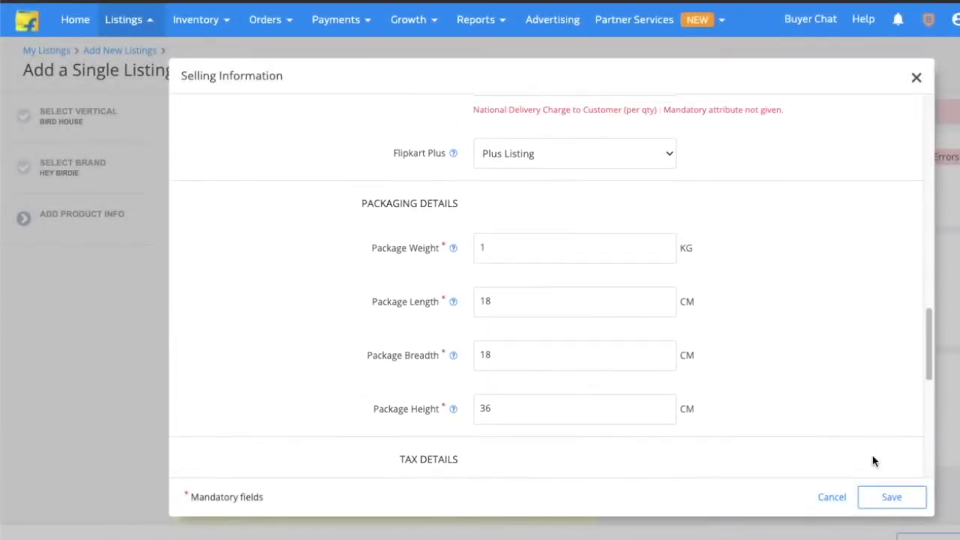
left_click(890, 500)
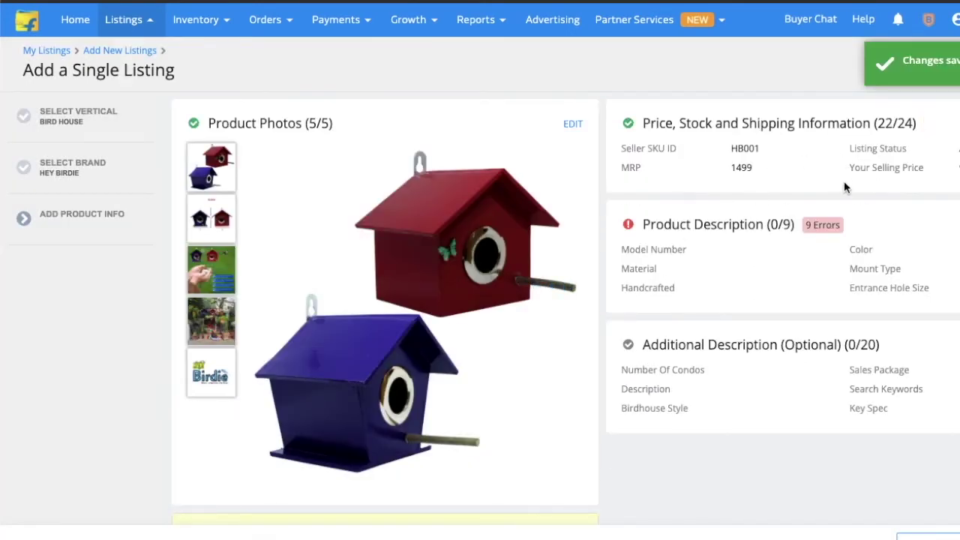
Set the bird house's material to Wood in the product description.
scroll(814, 186, "down", 1)
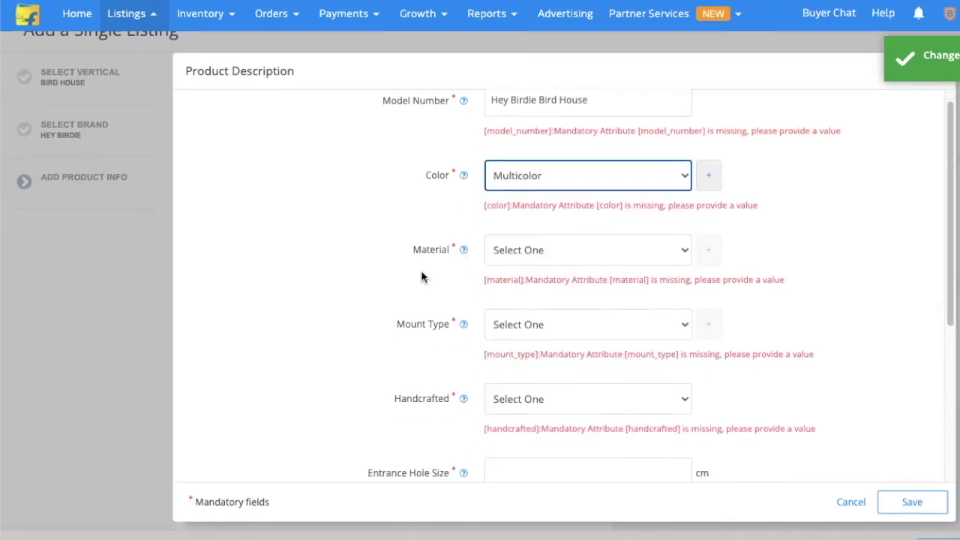
left_click(570, 248)
left_click(525, 471)
scroll(565, 338, "down", 1)
Set three mount types for the bird house: Hanging, Wall Mounting and Tree Mounting.
left_click(565, 281)
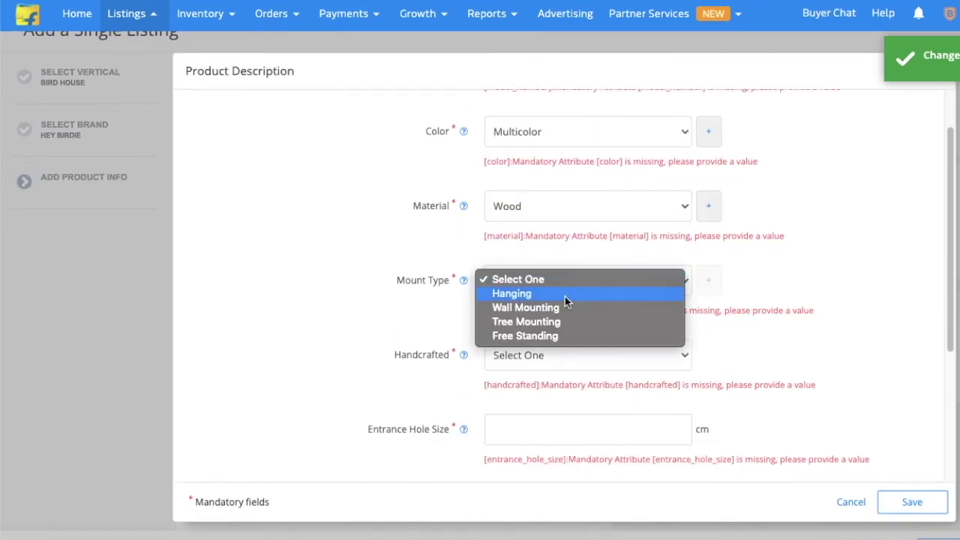
left_click(565, 296)
left_click(708, 281)
left_click(587, 315)
left_click(565, 343)
left_click(711, 318)
left_click(587, 350)
left_click(565, 392)
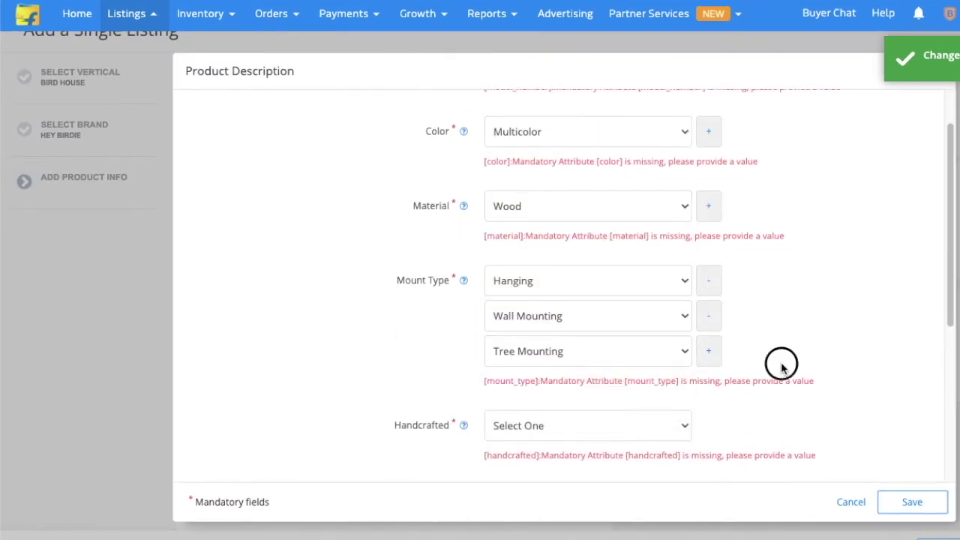
Mark the product as handcrafted with Yes and enter an entrance hole size of 5 cm.
scroll(782, 364, "down", 3)
scroll(792, 337, "down", 1)
mouse_move(464, 304)
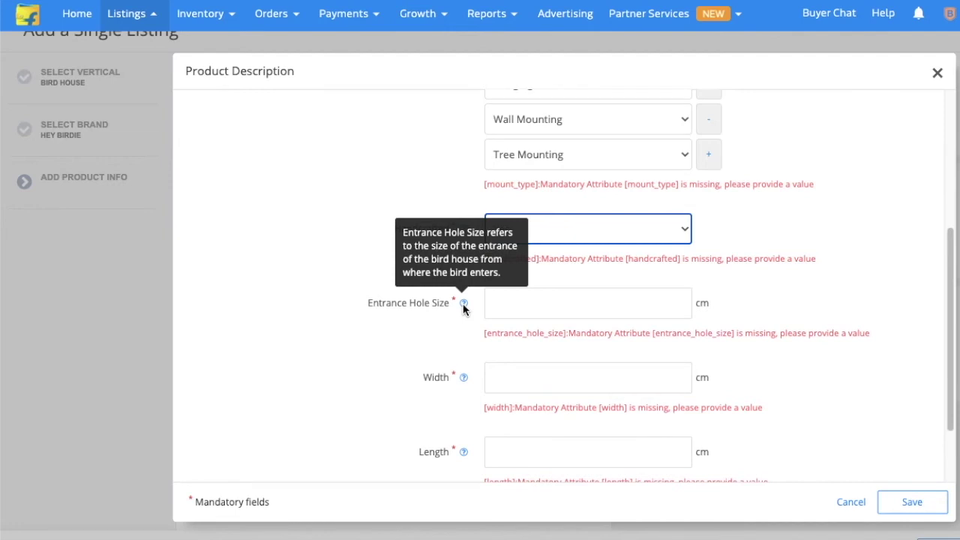
left_click(546, 311)
type("5")
Enter a width of 18 cm and a length of 18 cm for the bird house.
left_click(536, 379)
type("5")
scroll(536, 380, "down", 2)
left_click(523, 358)
type("5")
scroll(787, 357, "down", 1)
scroll(540, 301, "up", 1)
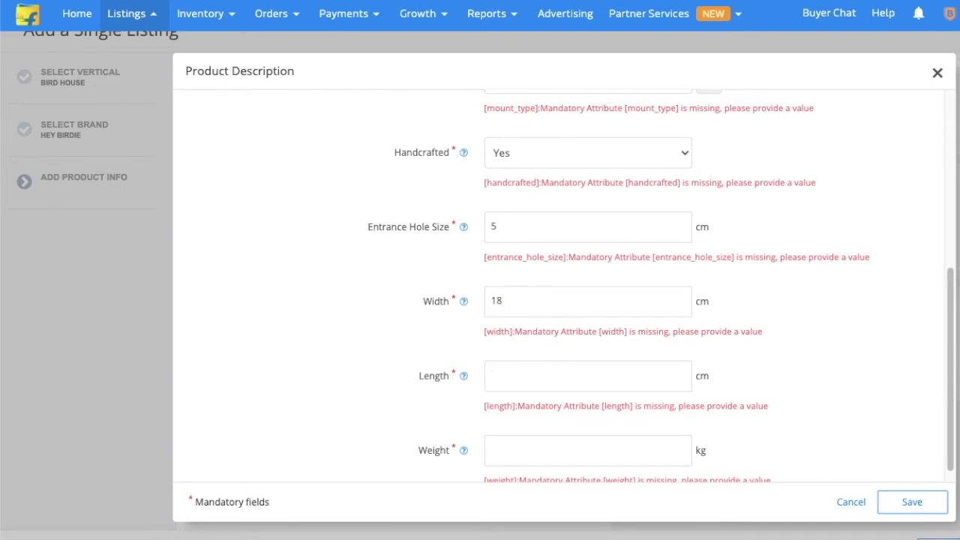
type("8")
scroll(620, 438, "down", 1)
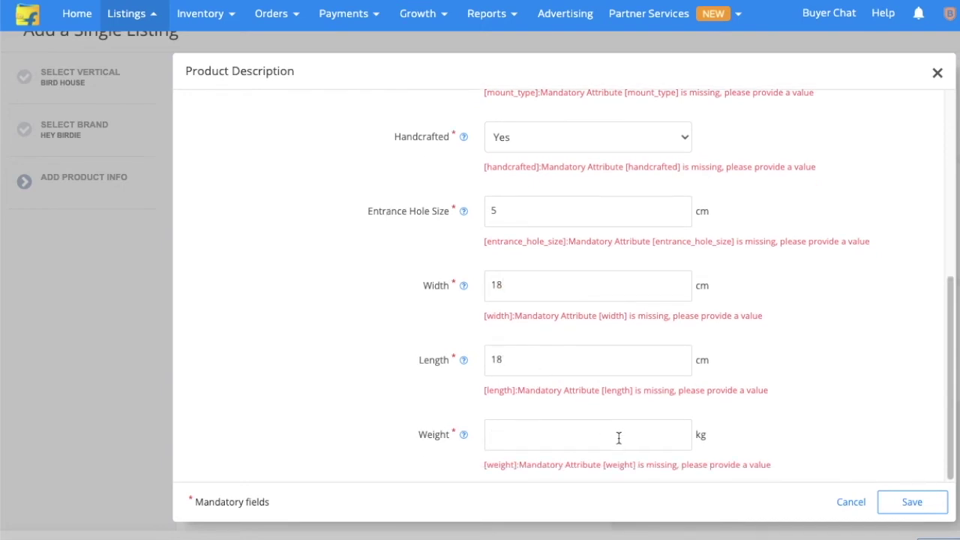
Review the product description entries from model number to weight and try to save them.
scroll(605, 128, "up", 5)
scroll(598, 343, "down", 5)
scroll(532, 163, "up", 5)
right_click(463, 112)
key("Escape")
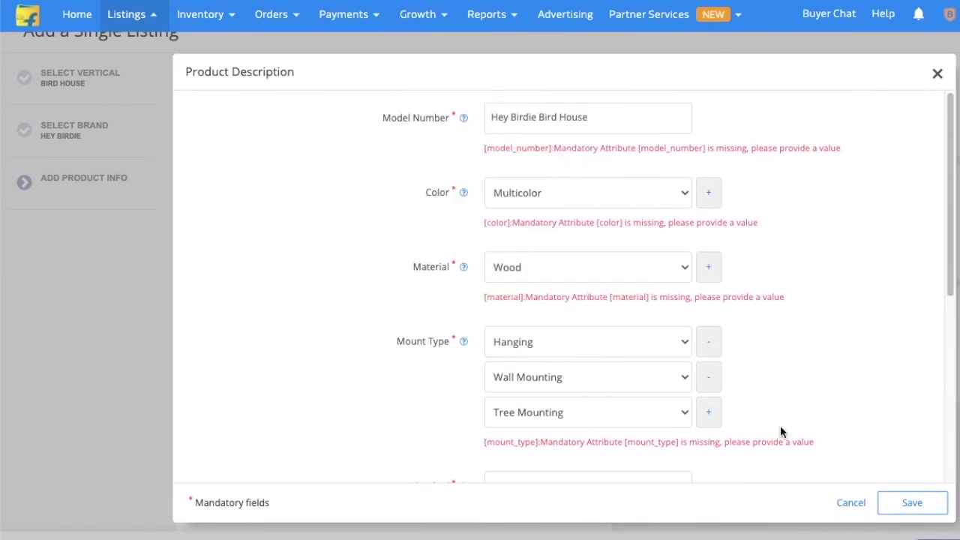
scroll(780, 426, "down", 5)
left_click(911, 502)
left_click(840, 188)
Set the product weight to .4 kg and the model number to HB001 in the product description.
scroll(616, 323, "down", 5)
left_click(553, 456)
key("BackSpace")
key("BackSpace")
key("BackSpace")
type(".4")
scroll(766, 293, "up", 5)
left_click_drag(600, 116, 460, 118)
type("HB001")
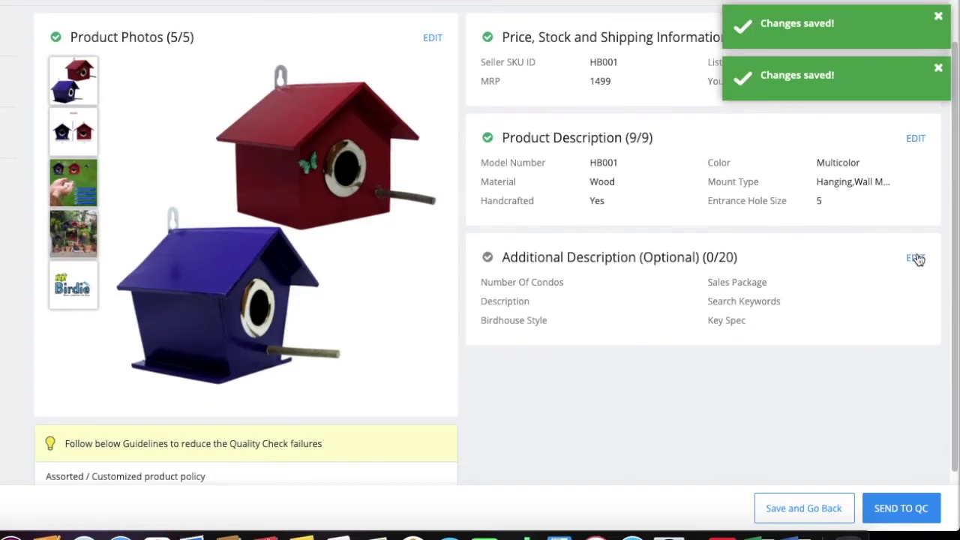
Open the additional description for editing and add the search keywords "bird house wood" and "wooden bird house".
left_click(915, 258)
mouse_move(314, 125)
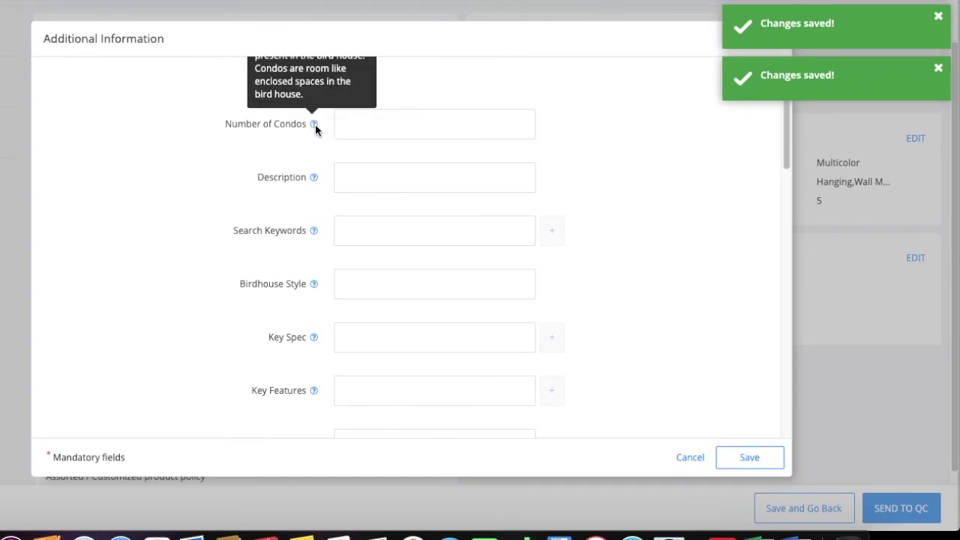
scroll(315, 163, "down", 1)
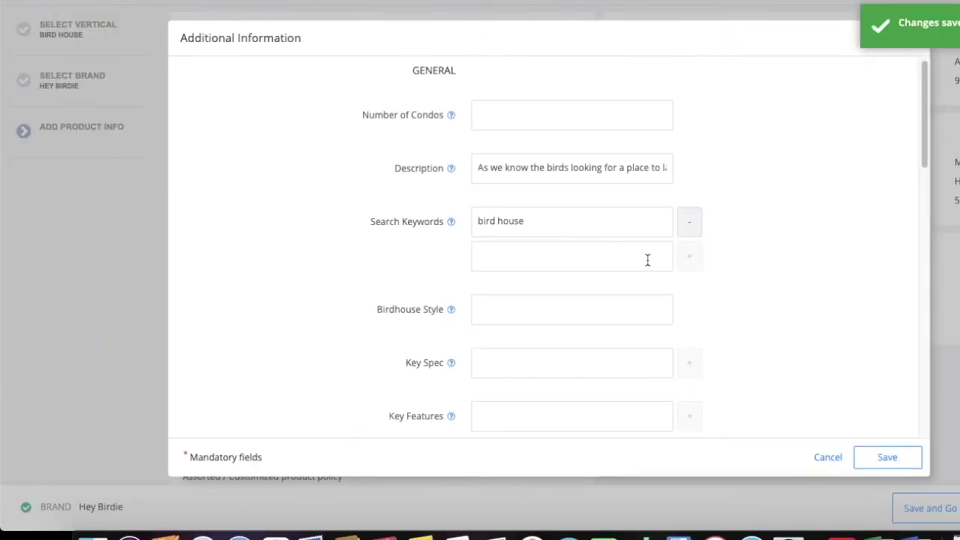
type("bird h")
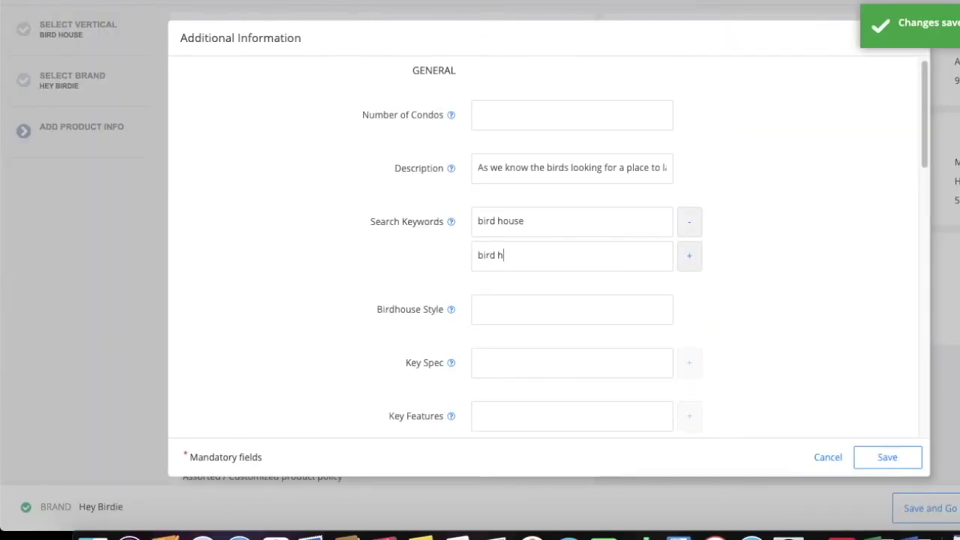
type("ouse wood")
key("Return")
type("wooden bird hou")
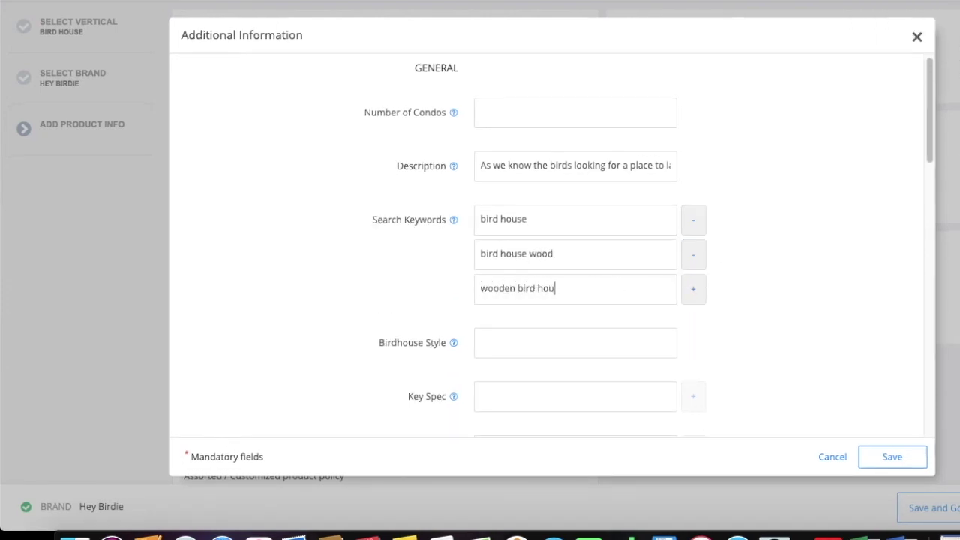
Add the search keywords "bird house hanging" and "bird house for garden".
left_click(693, 289)
type("bird house")
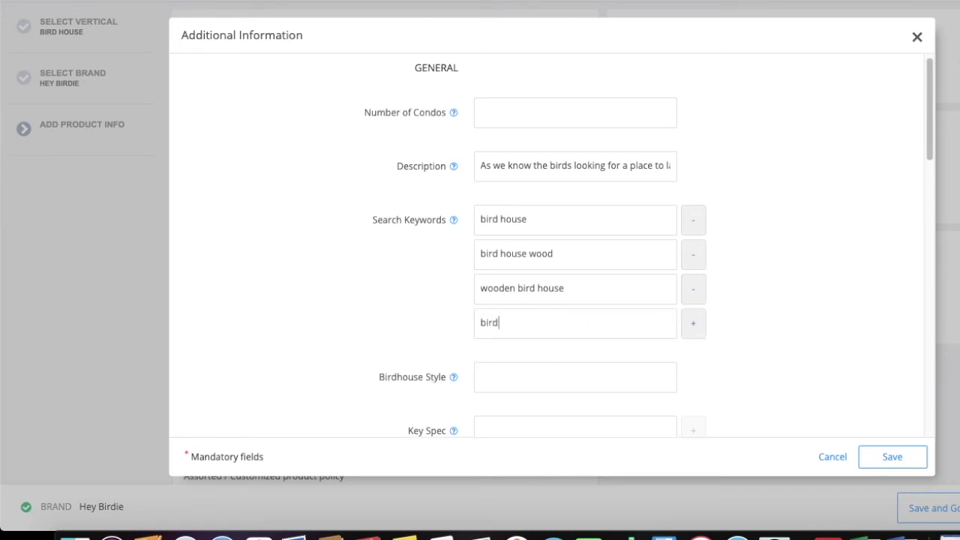
key("BackSpace")
key("BackSpace")
left_click(693, 323)
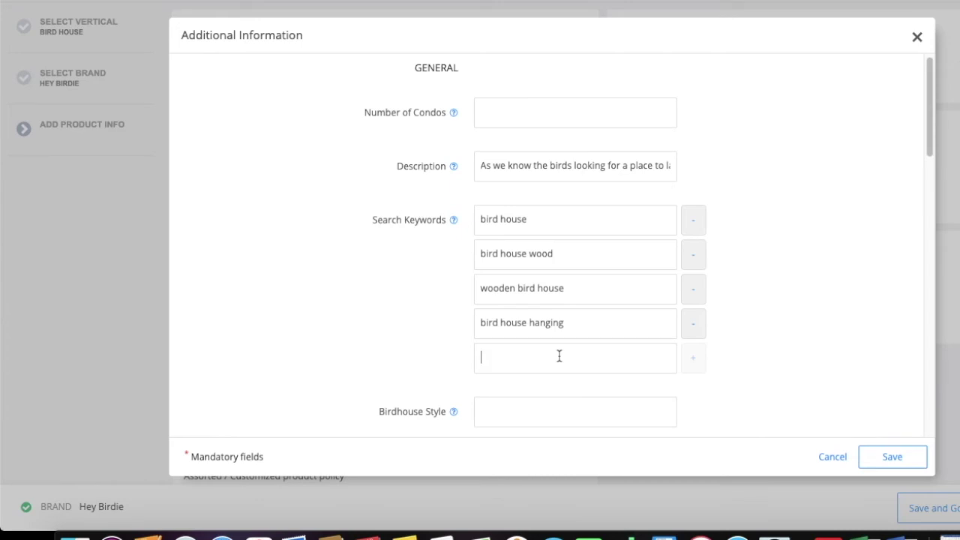
type("bird ho")
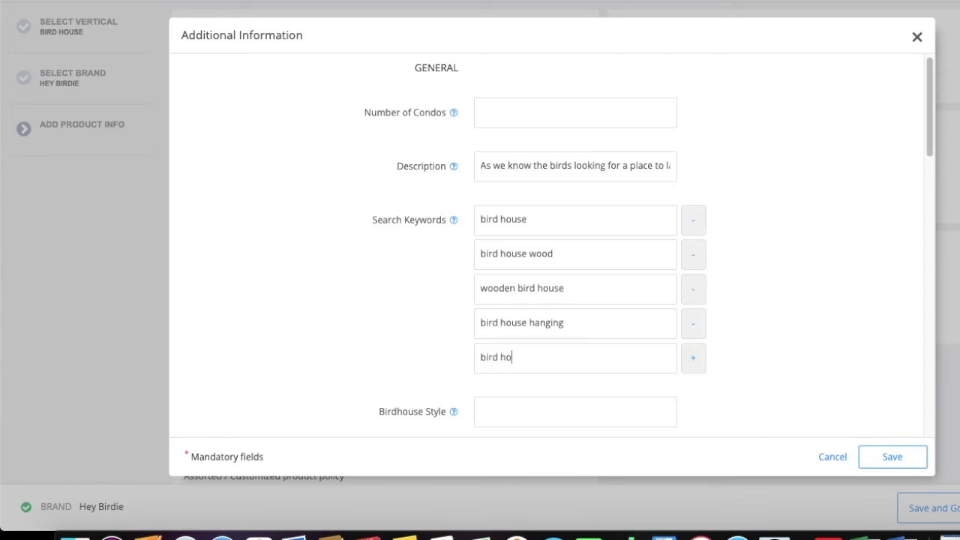
type("use for garden")
Add the search keywords "bird house for balcony" and "bird nest house".
left_click(693, 358)
scroll(565, 391, "down", 1)
scroll(564, 391, "down", 3)
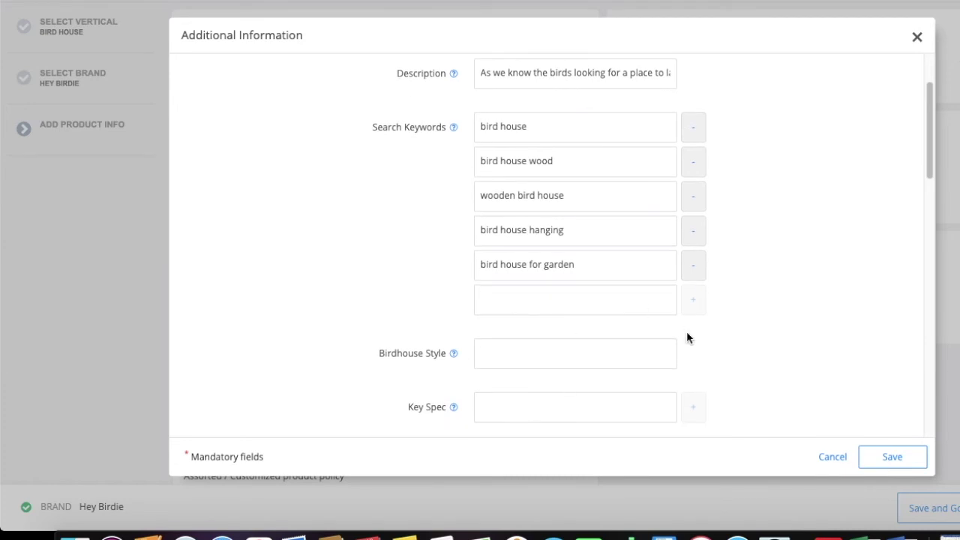
type("bird house for balcony")
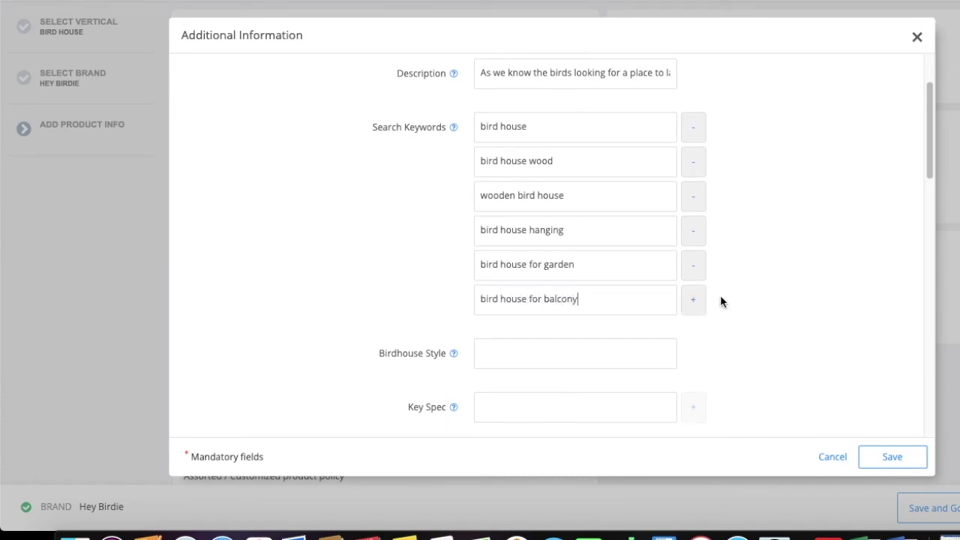
left_click(694, 299)
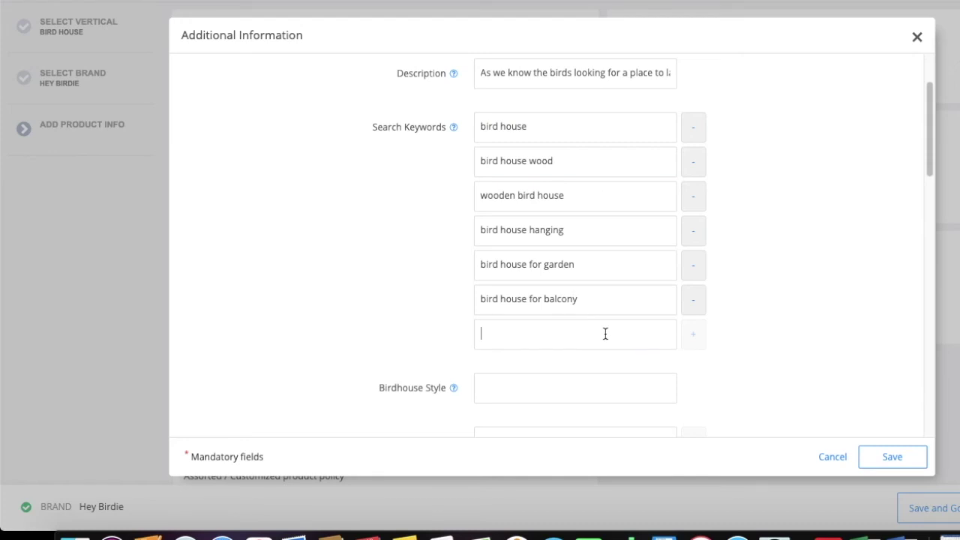
type("bird nest house")
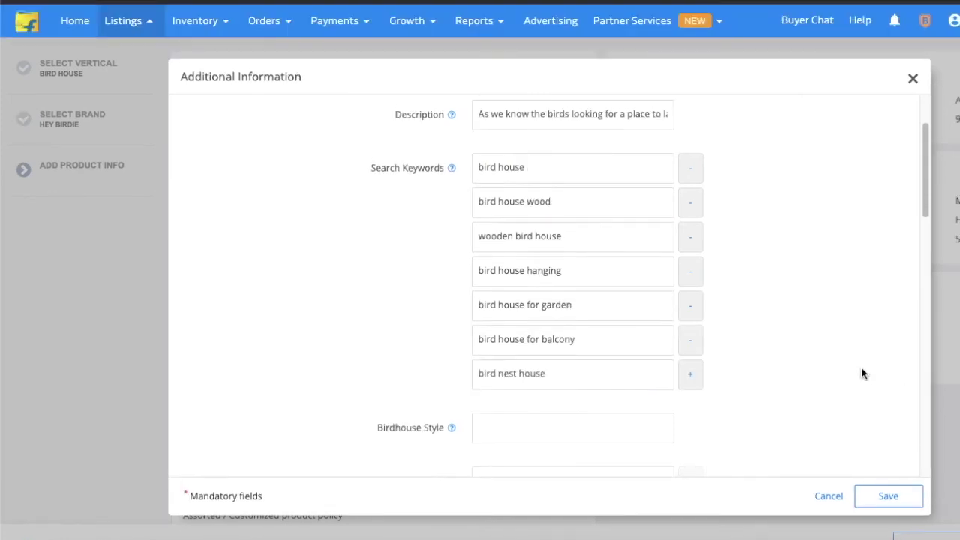
Check what Birdhouse Style means and set it to House Shaped.
scroll(501, 307, "down", 5)
mouse_move(452, 309)
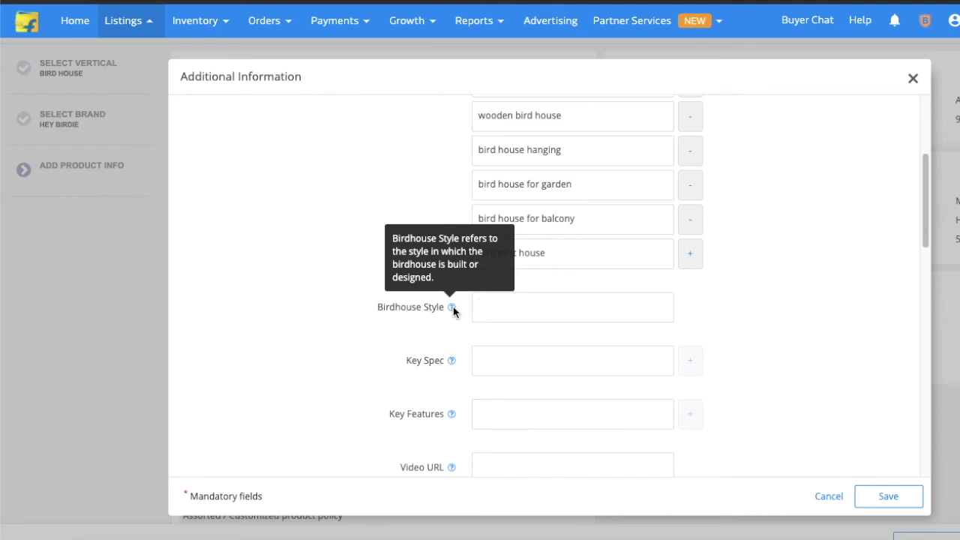
left_click_drag(533, 305, 453, 310)
left_click(524, 308)
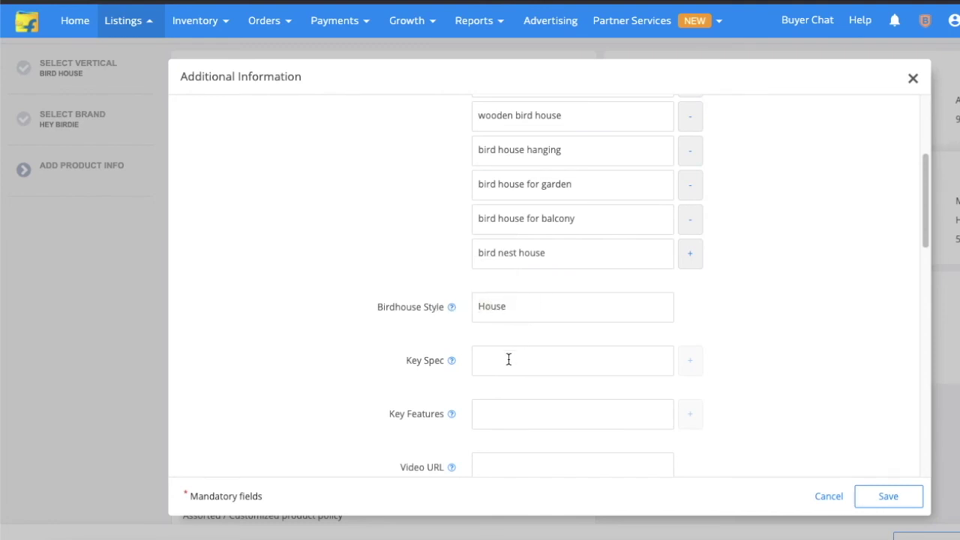
type("aped")
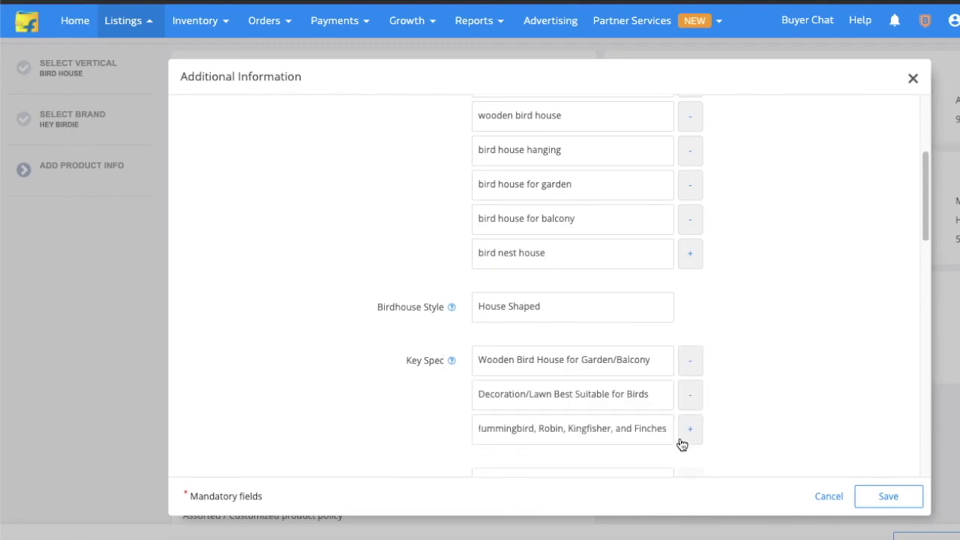
Add another entry row to the key specifications and save the additional information.
left_click(682, 443)
scroll(520, 214, "down", 5)
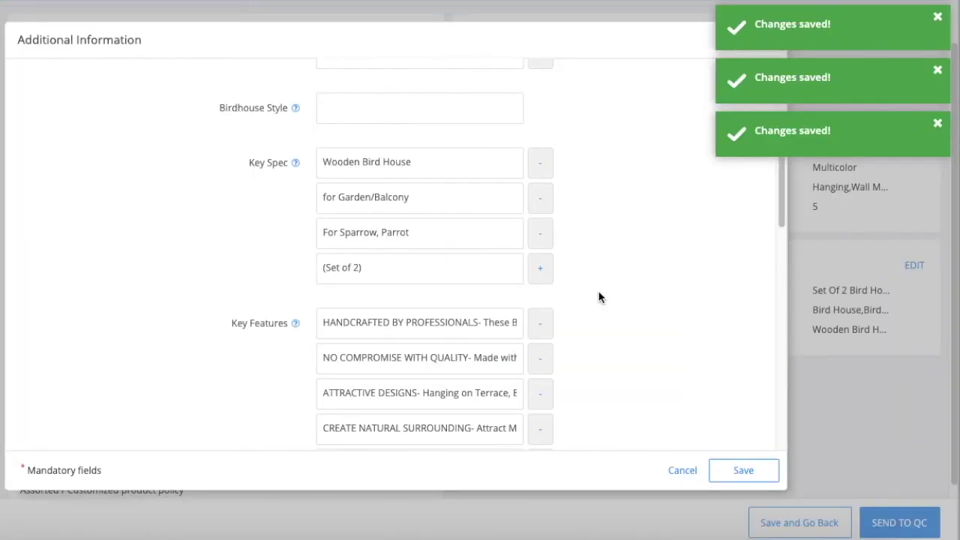
left_click(739, 472)
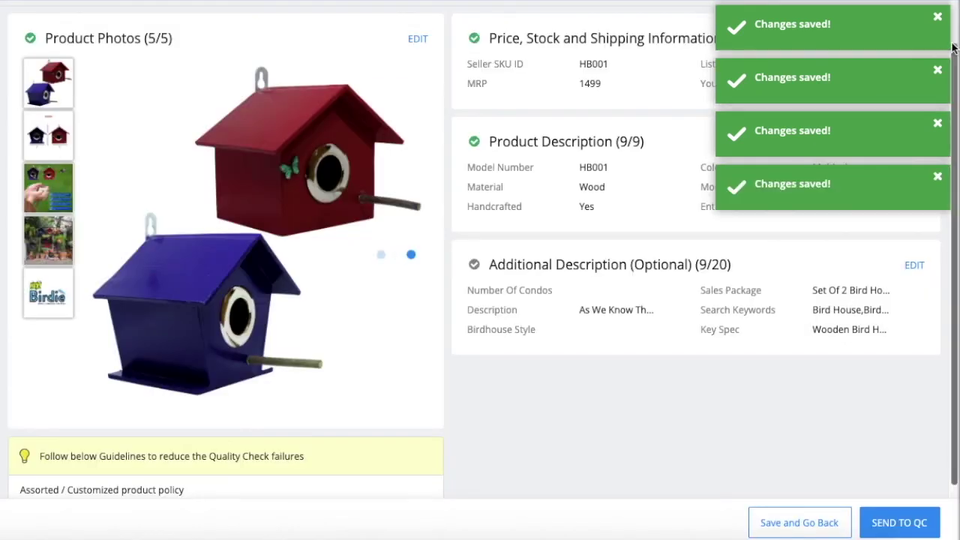
Dismiss all the save notifications covering the listing summary.
scroll(634, 377, "down", 1)
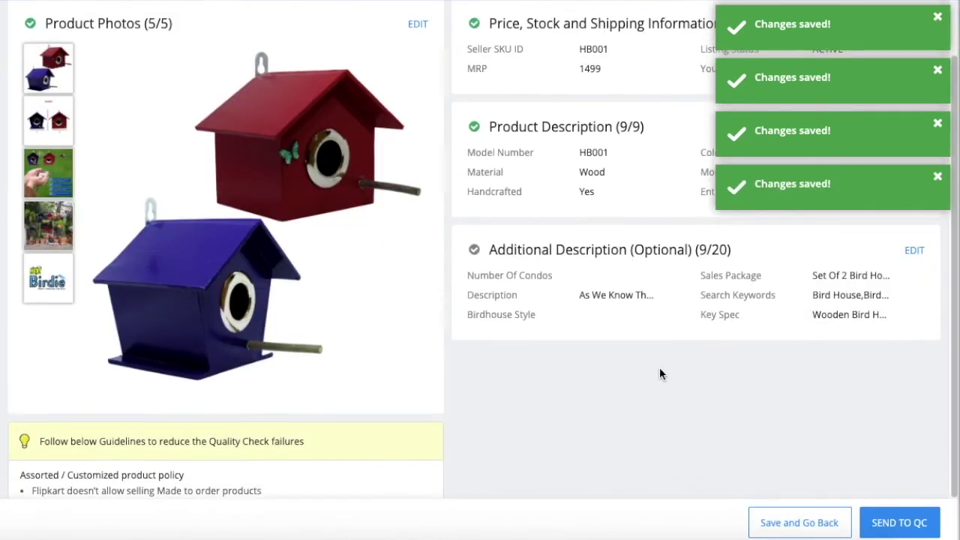
left_click(939, 30)
left_click(937, 69)
left_click(929, 127)
left_click(937, 70)
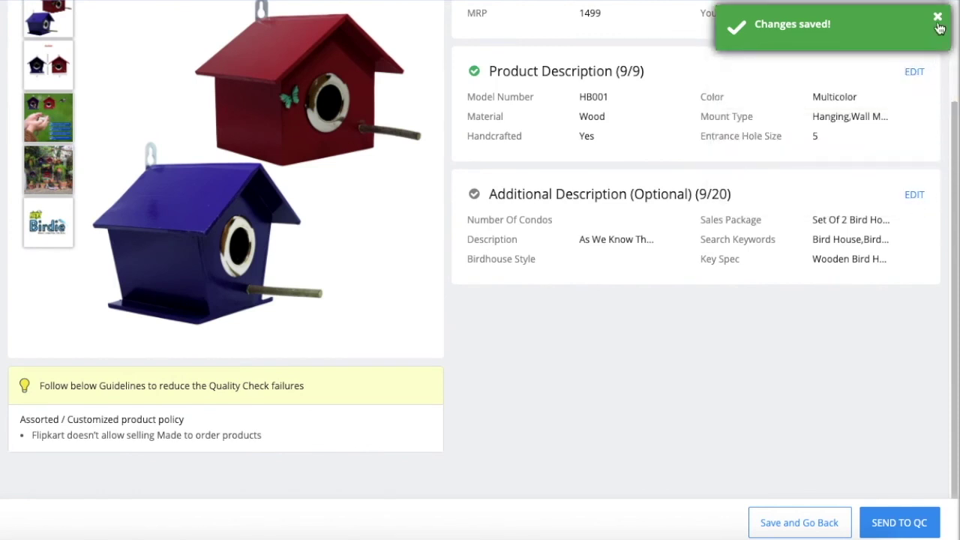
left_click(937, 18)
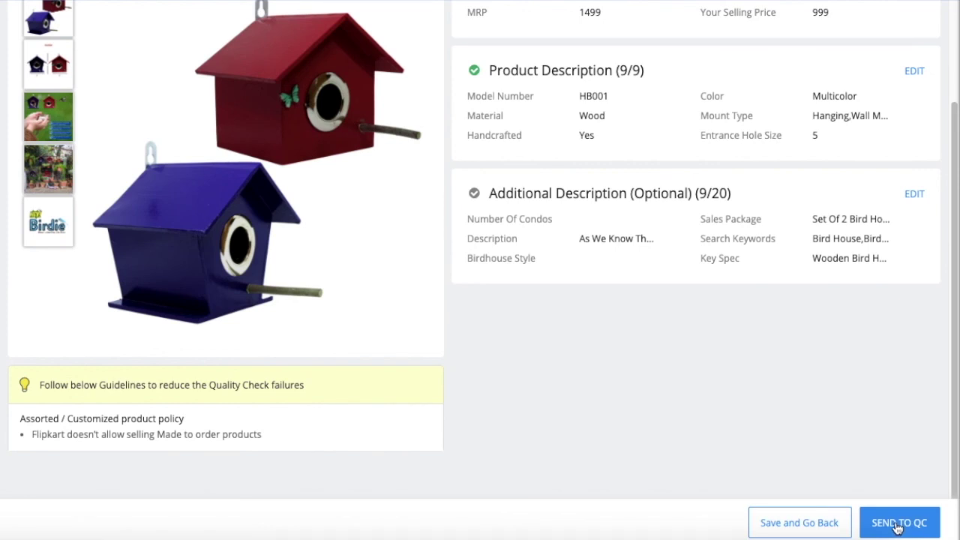
Review the listing's photos, price, product description and additional description sections, and send the listing to quality check.
scroll(855, 439, "up", 1)
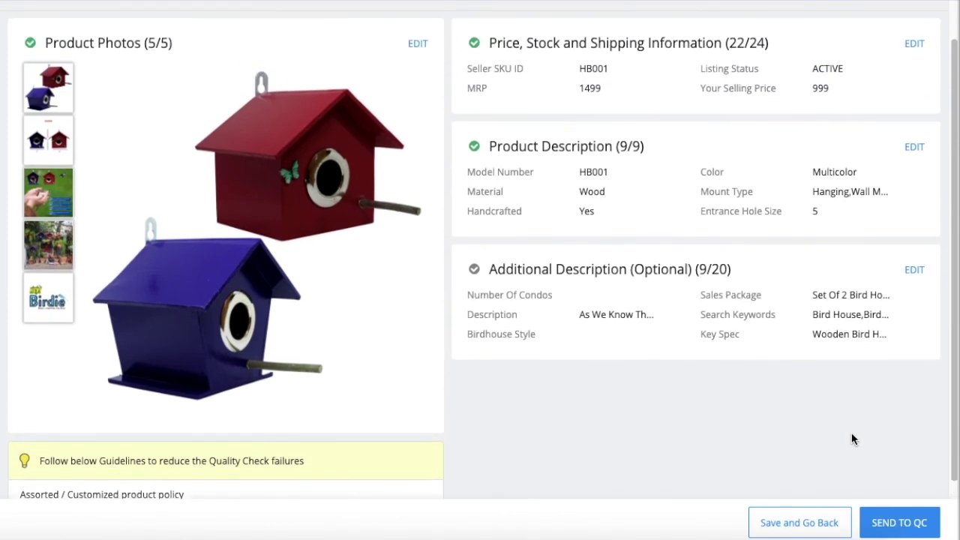
scroll(853, 433, "down", 1)
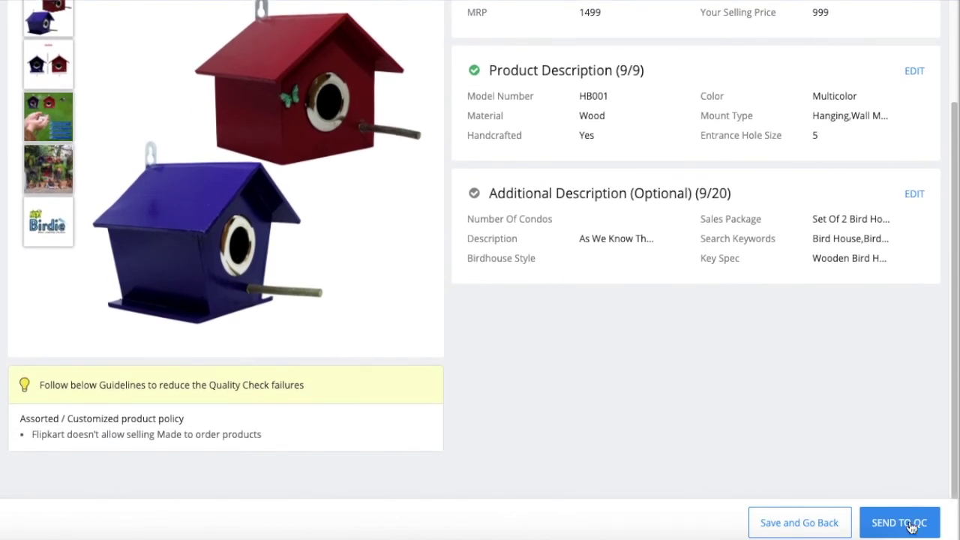
scroll(856, 445, "up", 1)
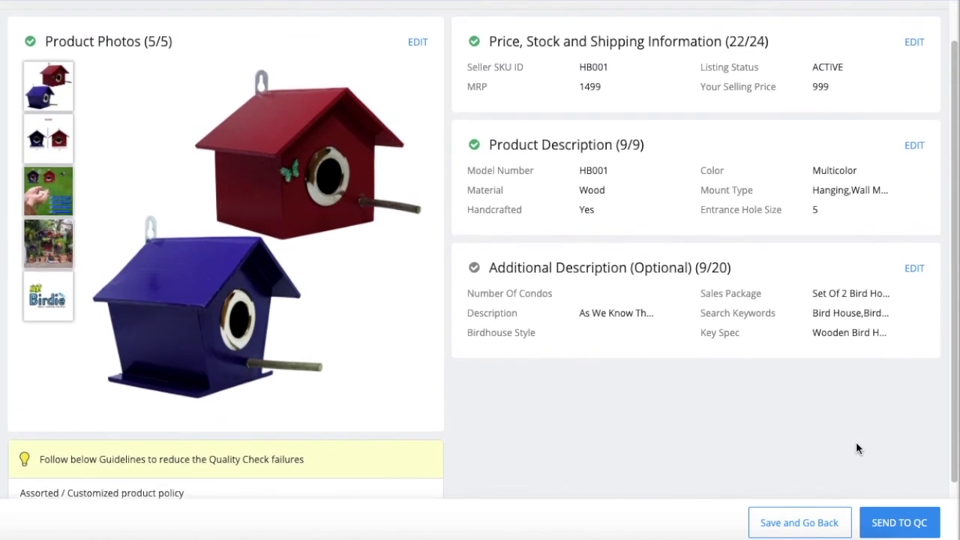
scroll(856, 442, "down", 1)
left_click(896, 524)
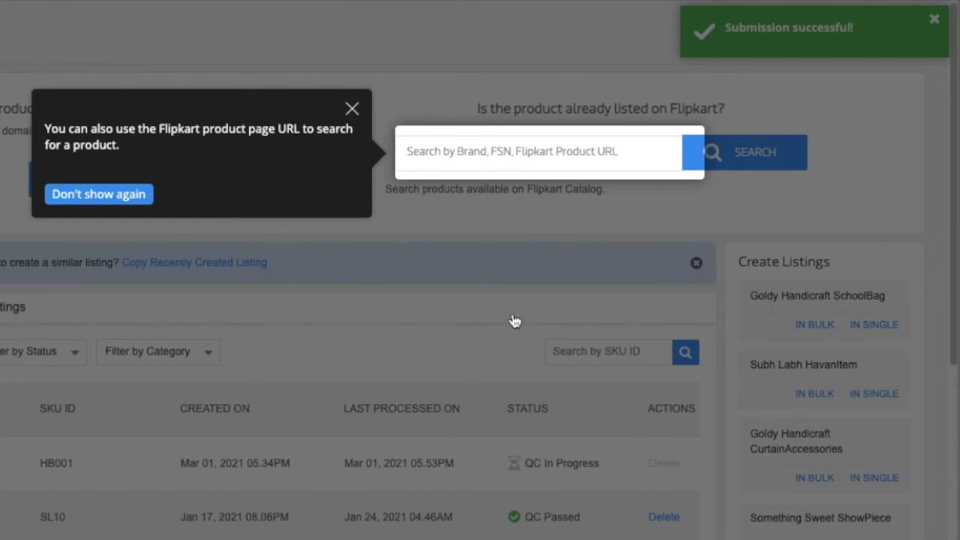
Dismiss the product search hint and open the submitted listing with SKU ID HB001.
left_click(354, 110)
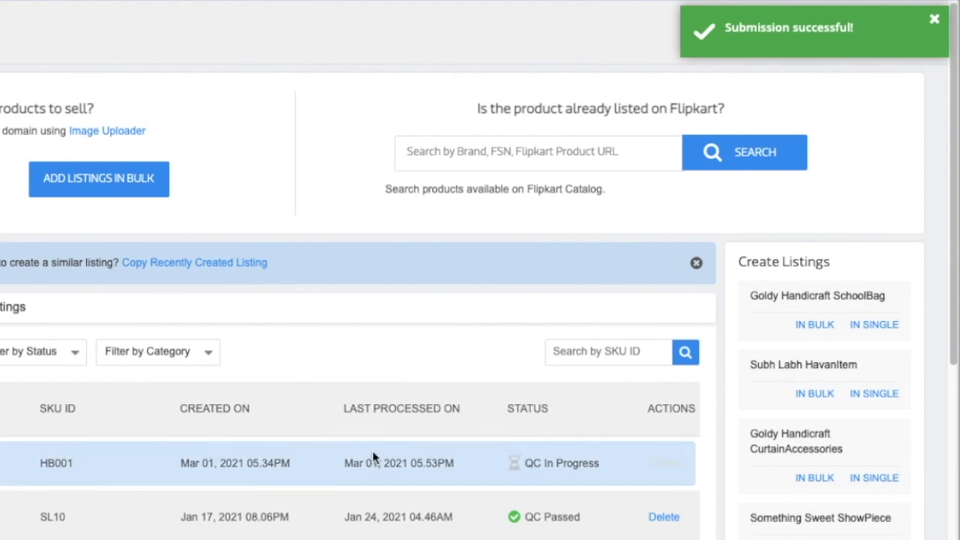
left_click(83, 463)
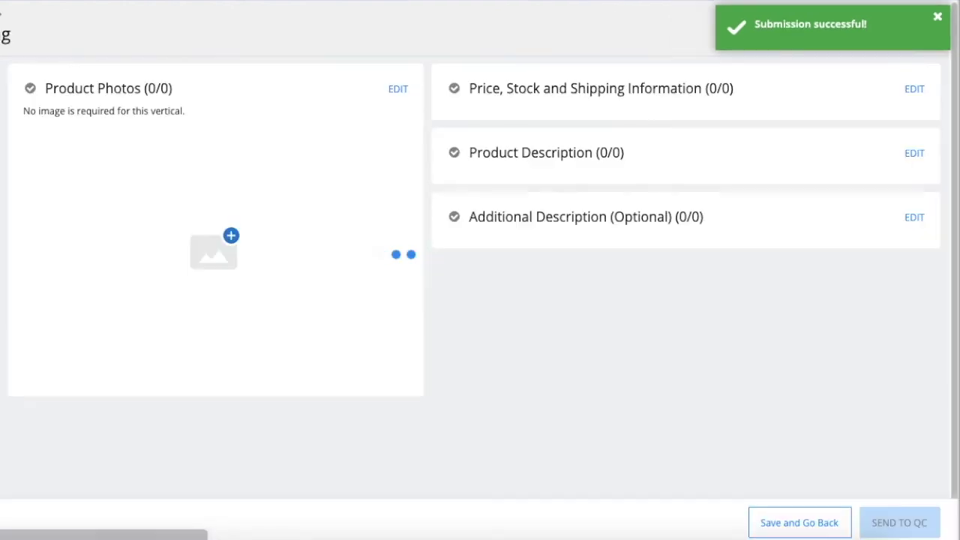